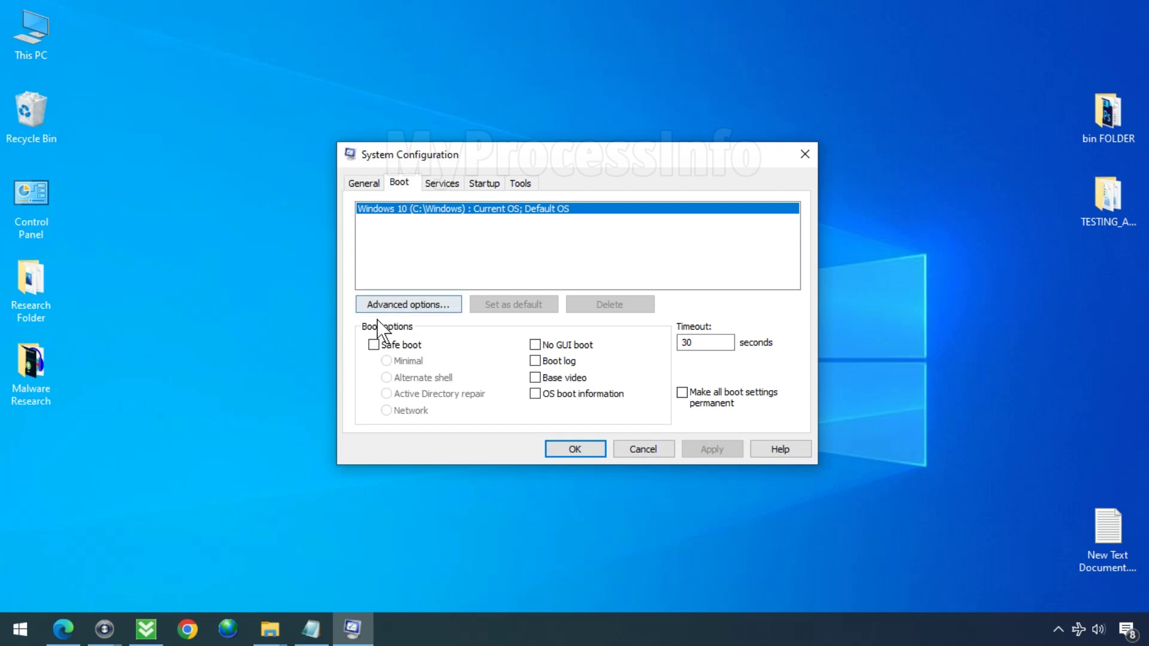
Enable Safe boot with the Minimal option for Windows 10 and restart the computer.
click(374, 345)
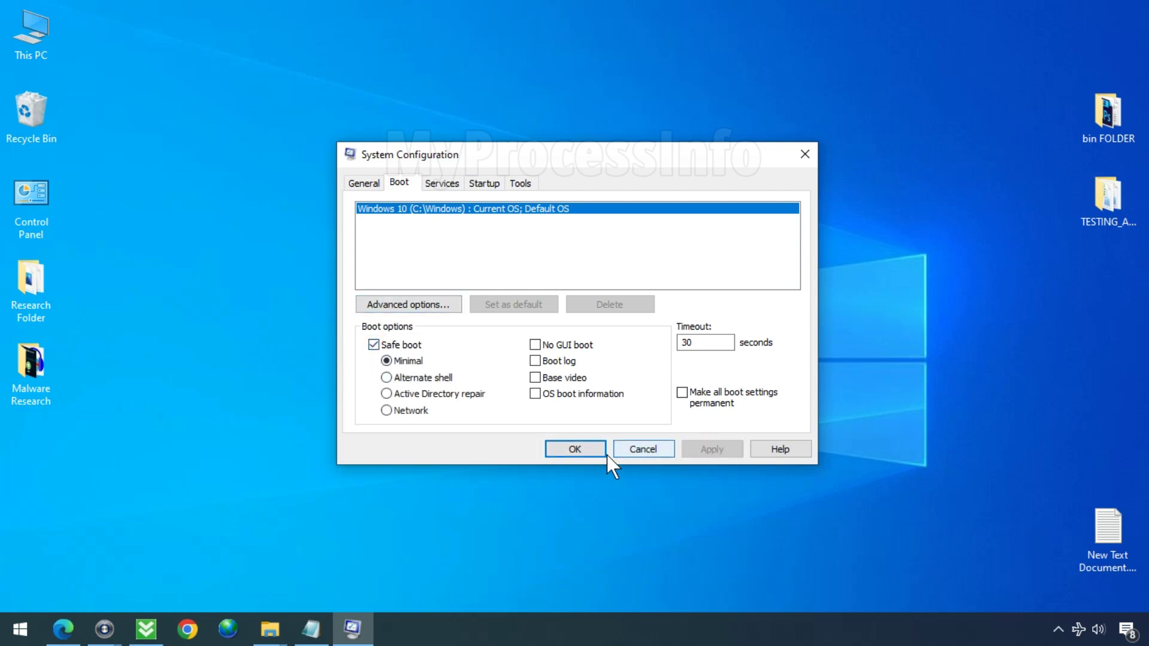
click(584, 453)
click(520, 347)
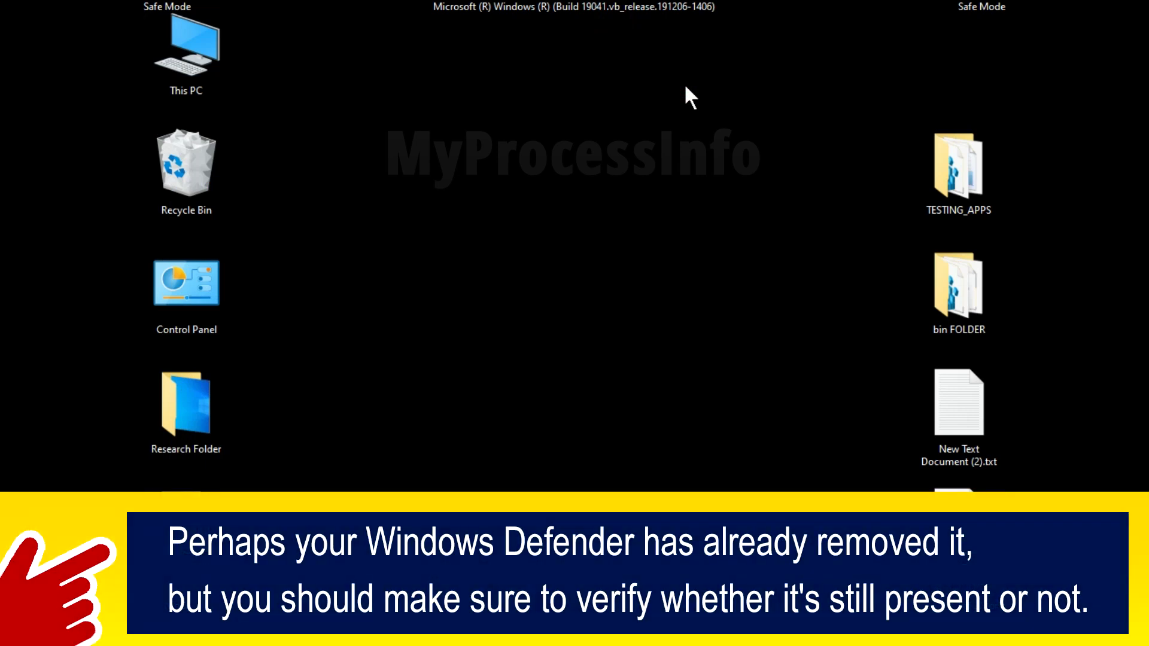
Open the user profile folder 123 inside Users on Local Disk (C:) in a maximized window.
click(218, 60)
double_click(218, 59)
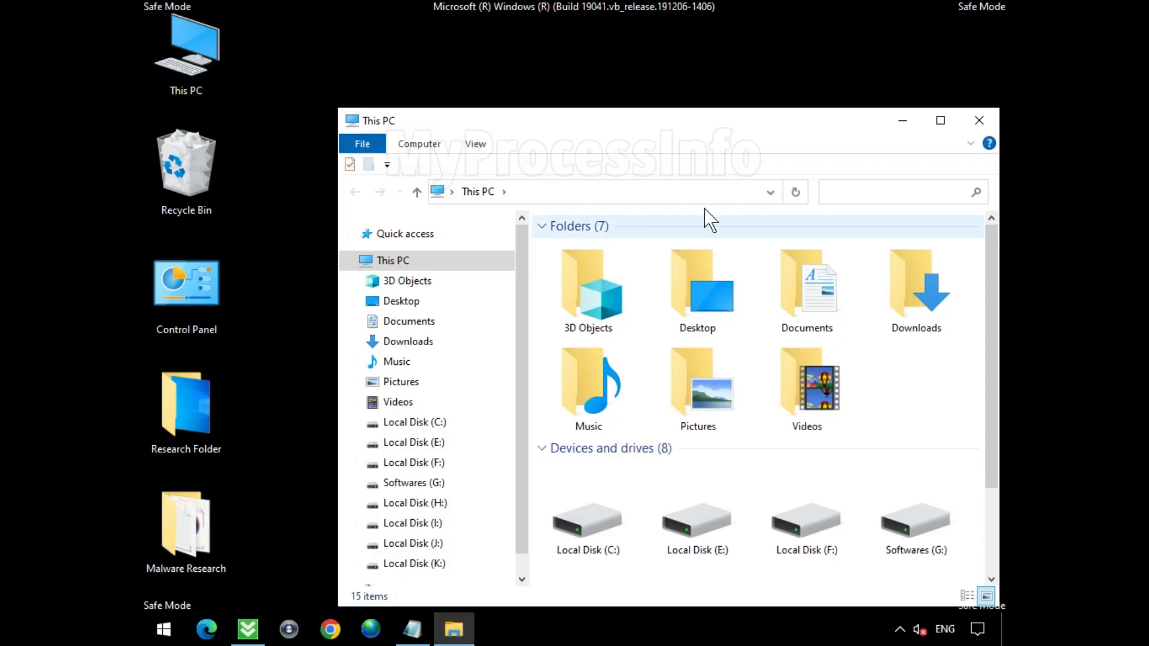
click(939, 121)
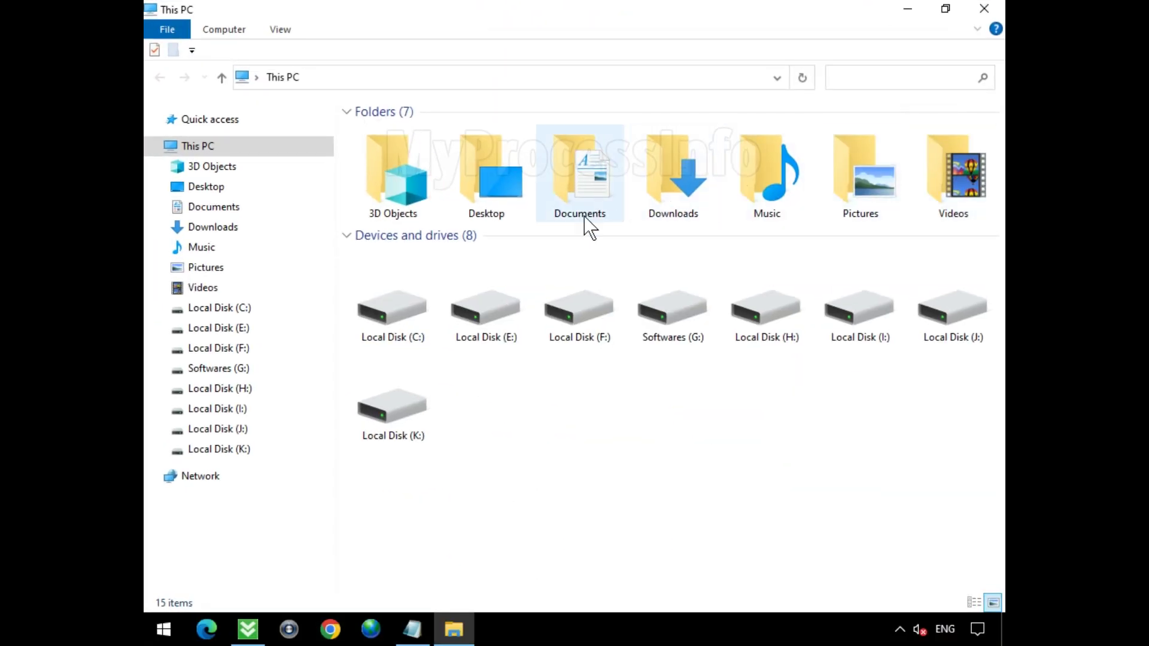
click(402, 303)
double_click(402, 310)
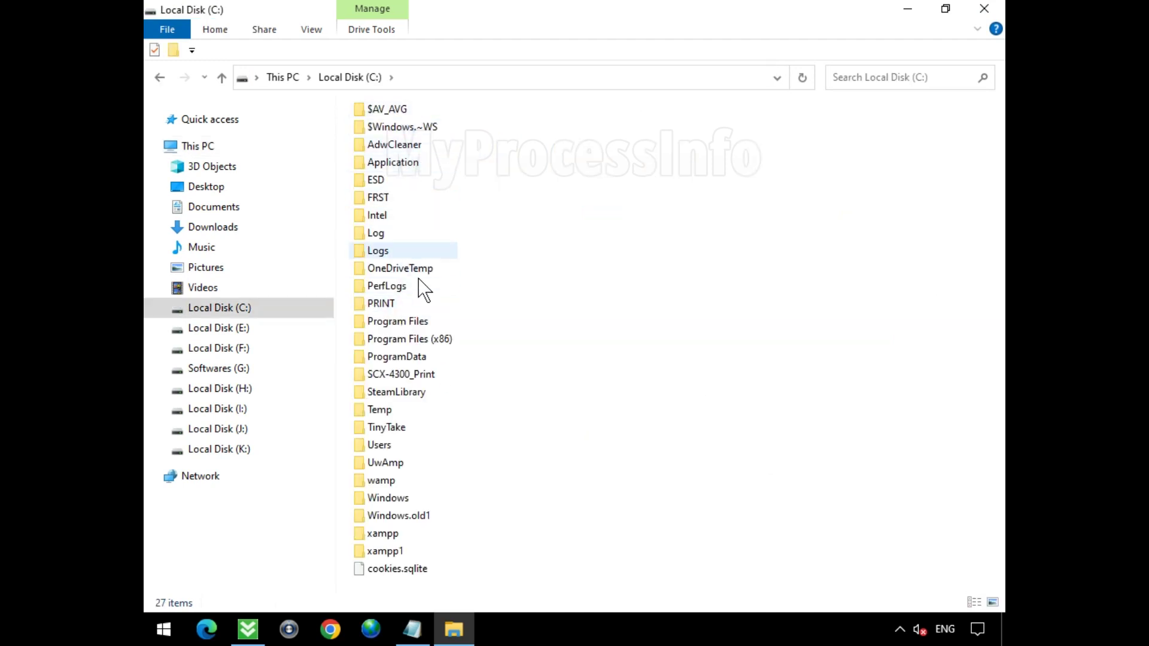
click(403, 444)
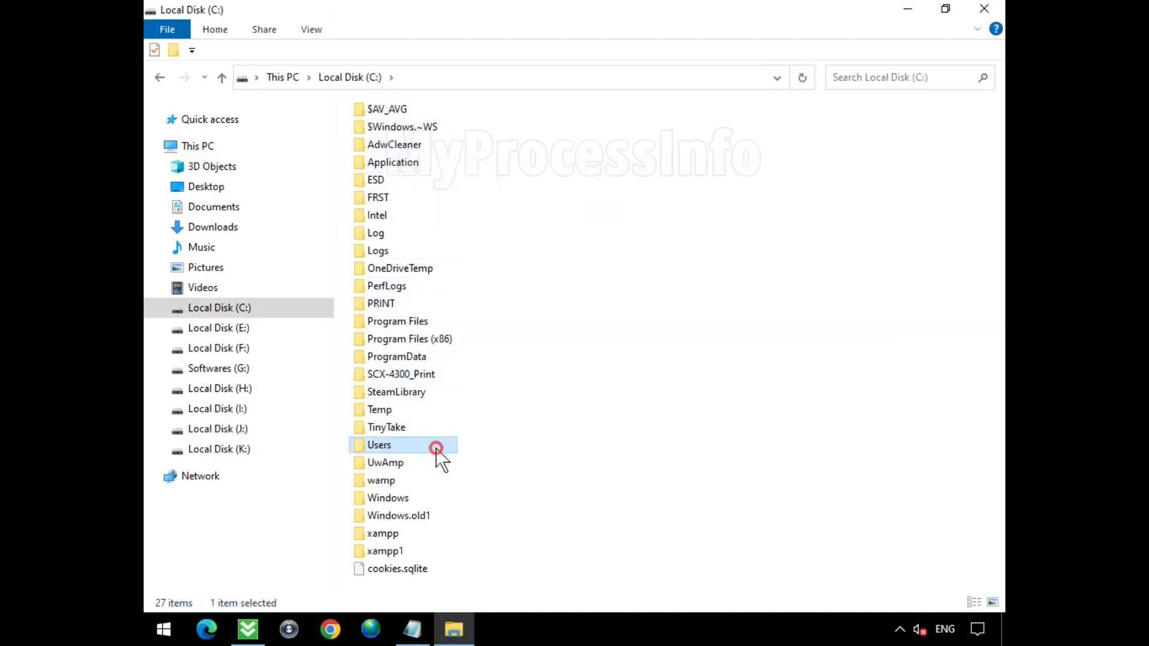
double_click(436, 450)
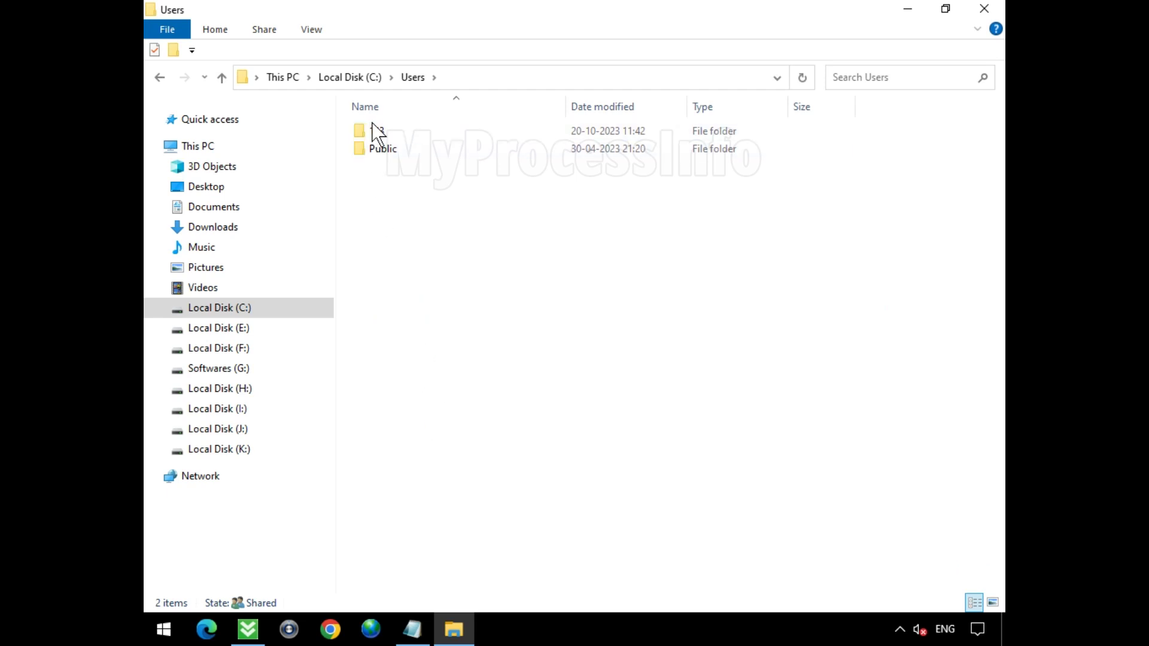
click(422, 132)
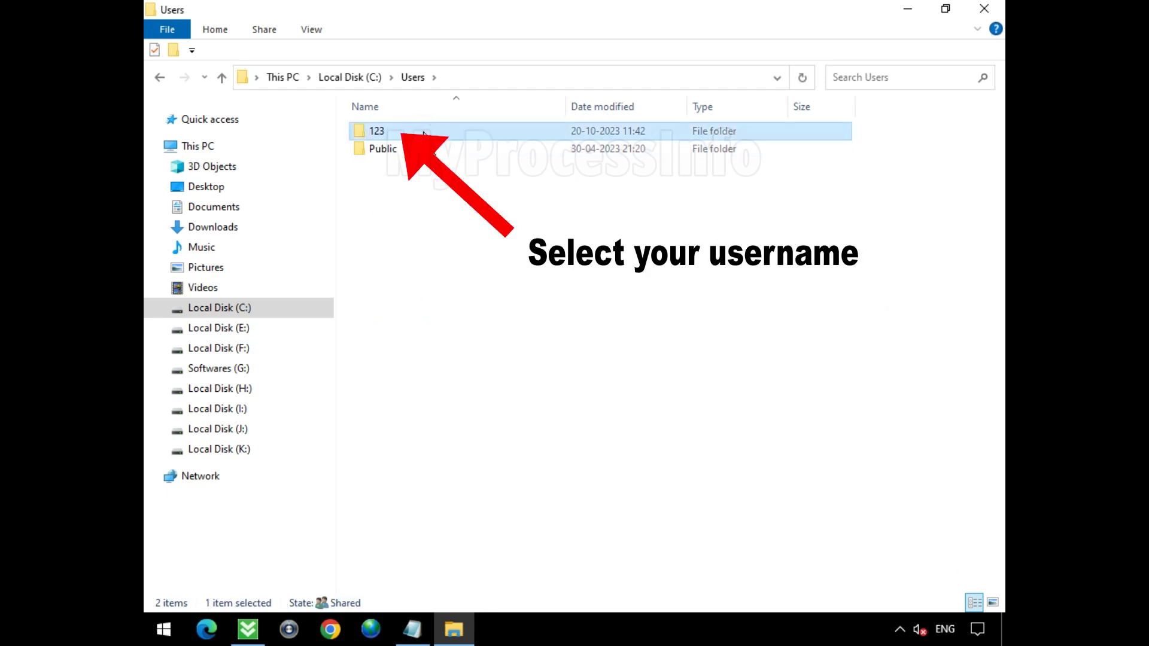
double_click(424, 133)
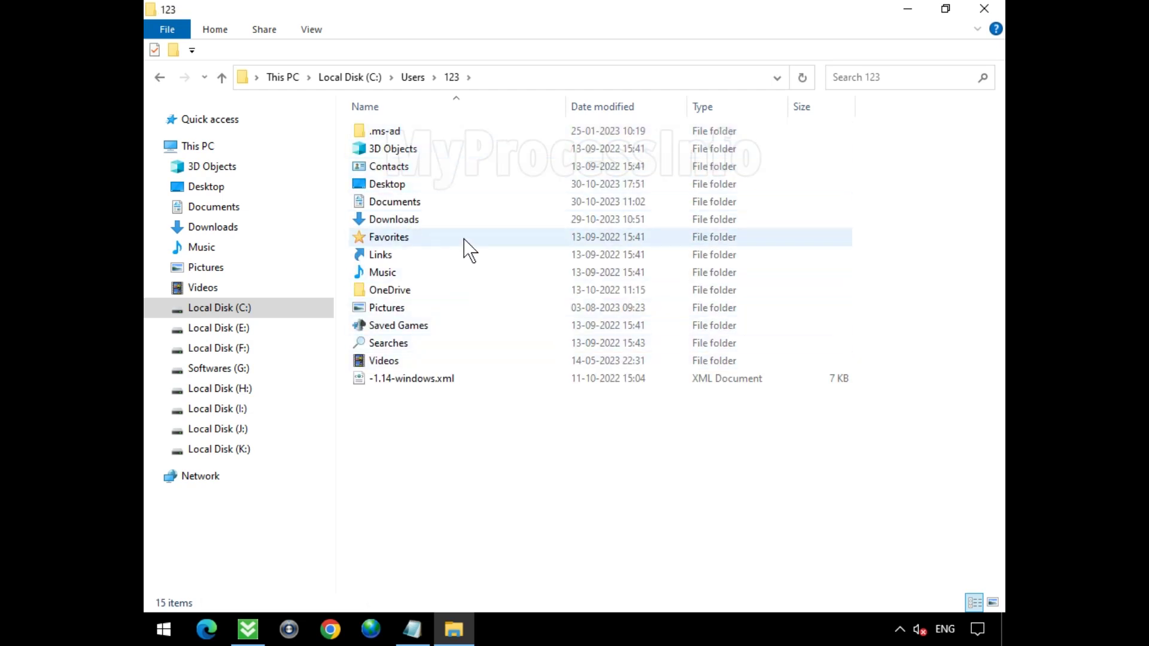
Show hidden items in the user profile folder and open its AppData folder.
click(312, 30)
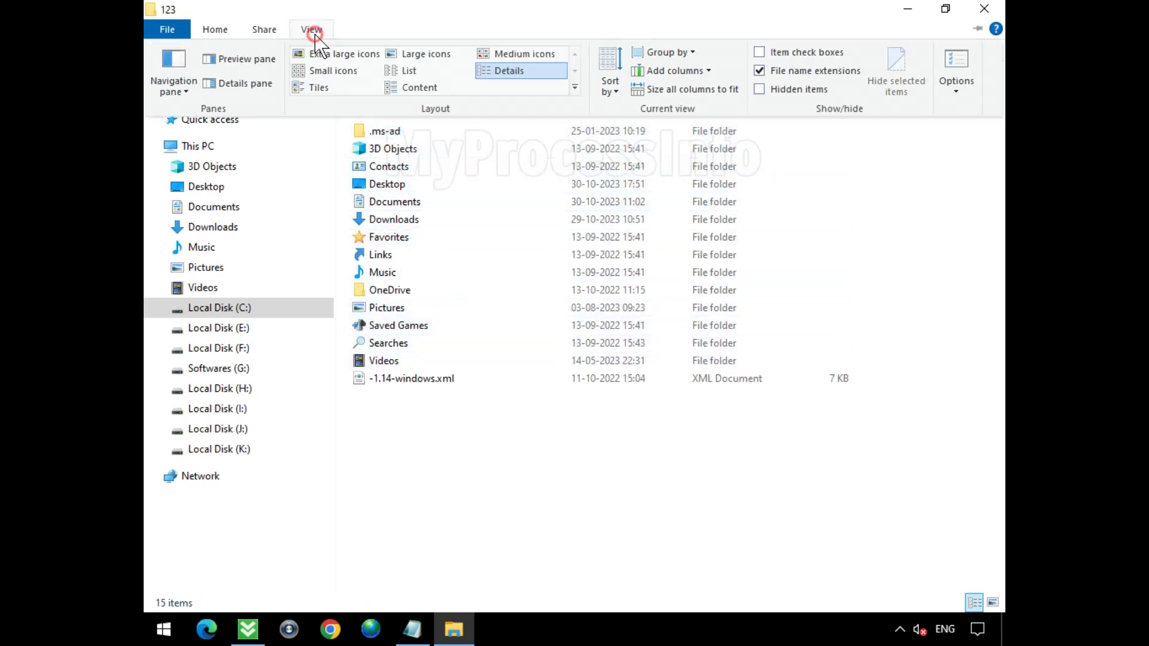
click(788, 96)
click(442, 170)
double_click(460, 167)
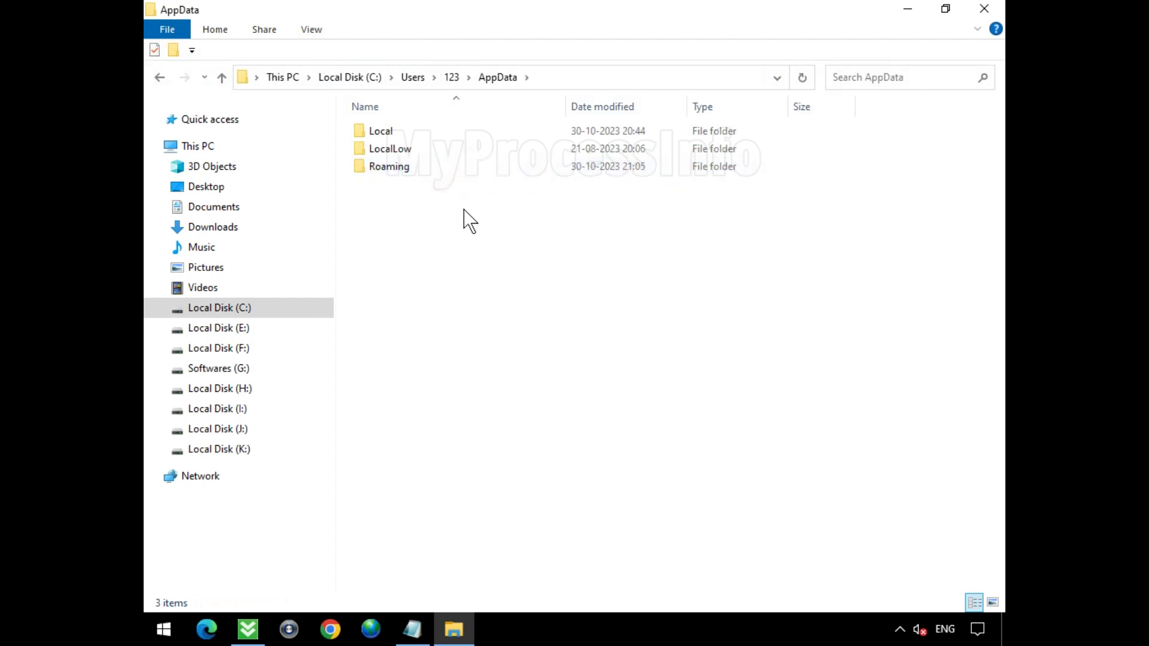
Go through Roaming and Microsoft to open the Microsoft Shared folder.
click(463, 173)
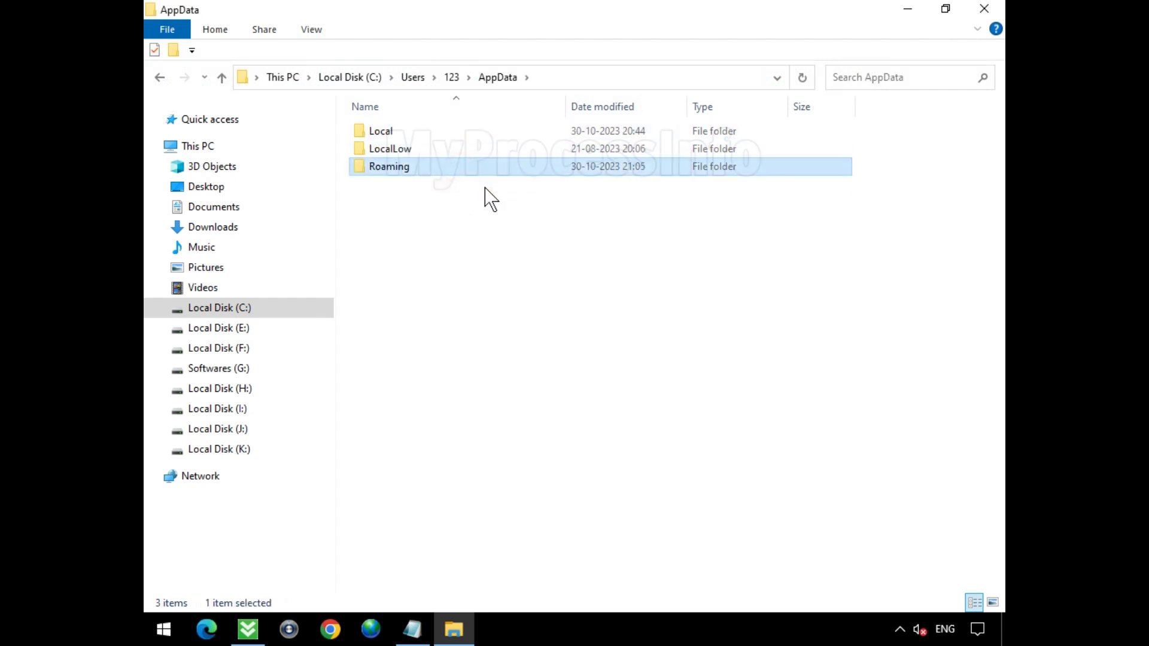
double_click(481, 175)
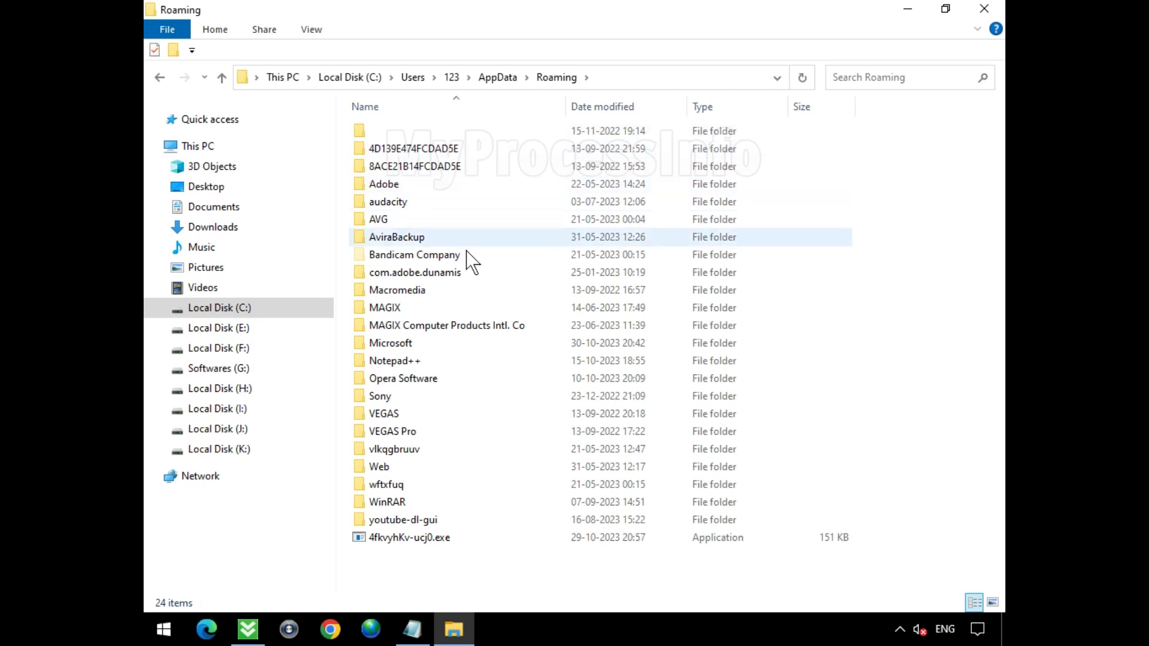
double_click(493, 345)
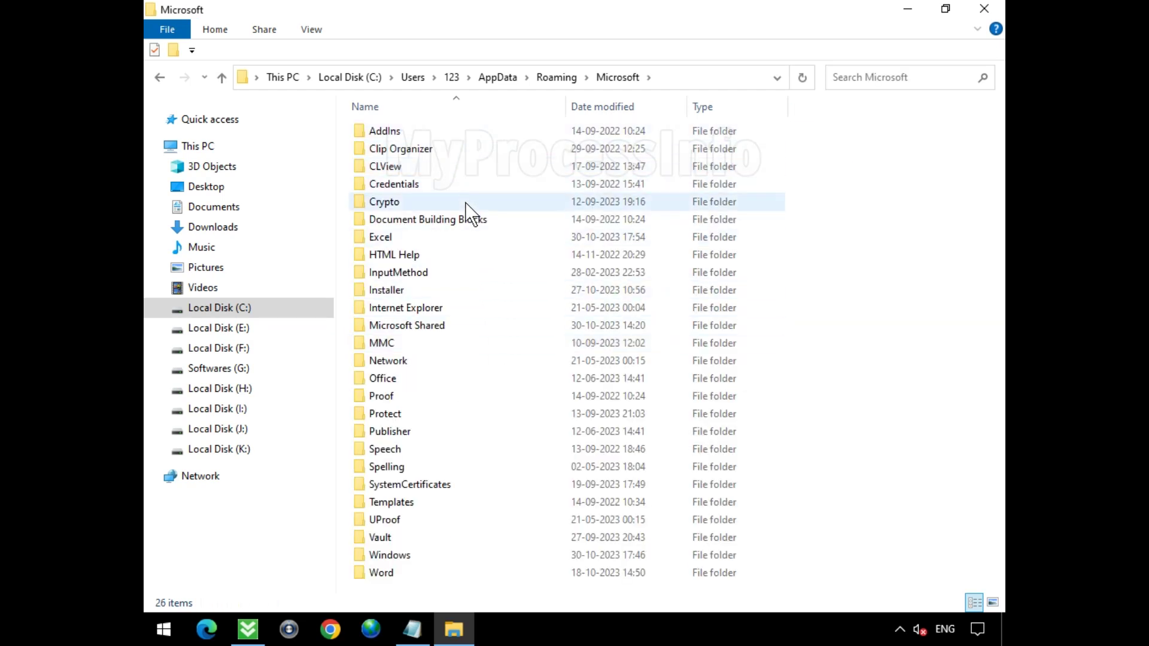
click(455, 327)
double_click(486, 326)
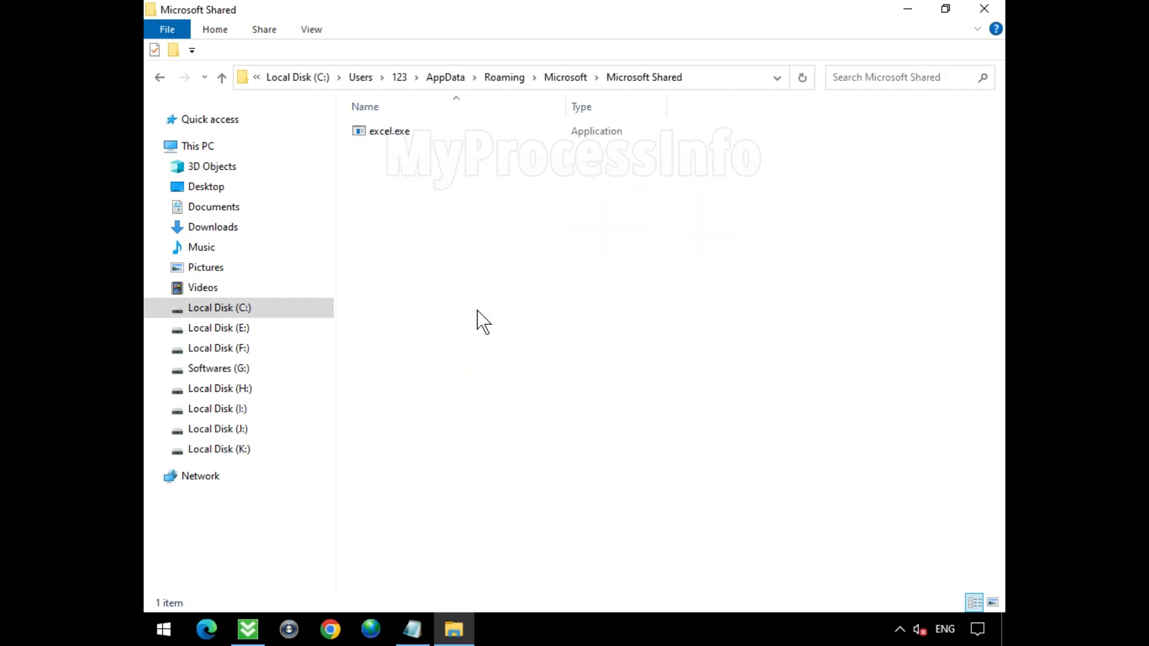
Delete excel.exe from the Microsoft Shared folder.
click(393, 136)
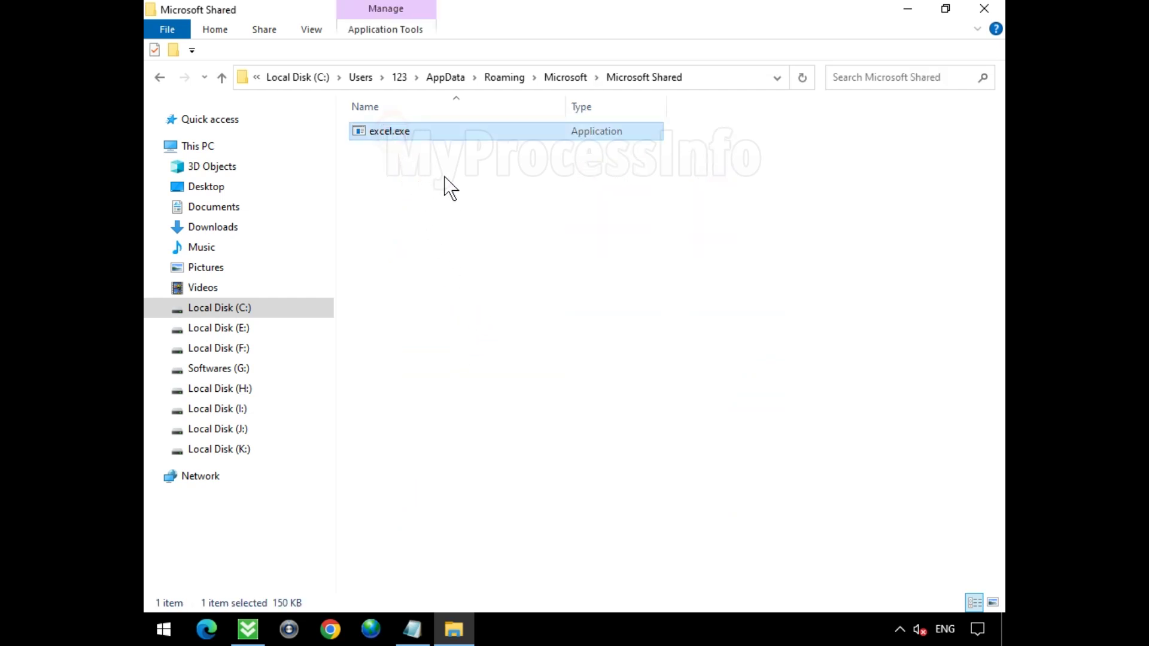
right_click(433, 132)
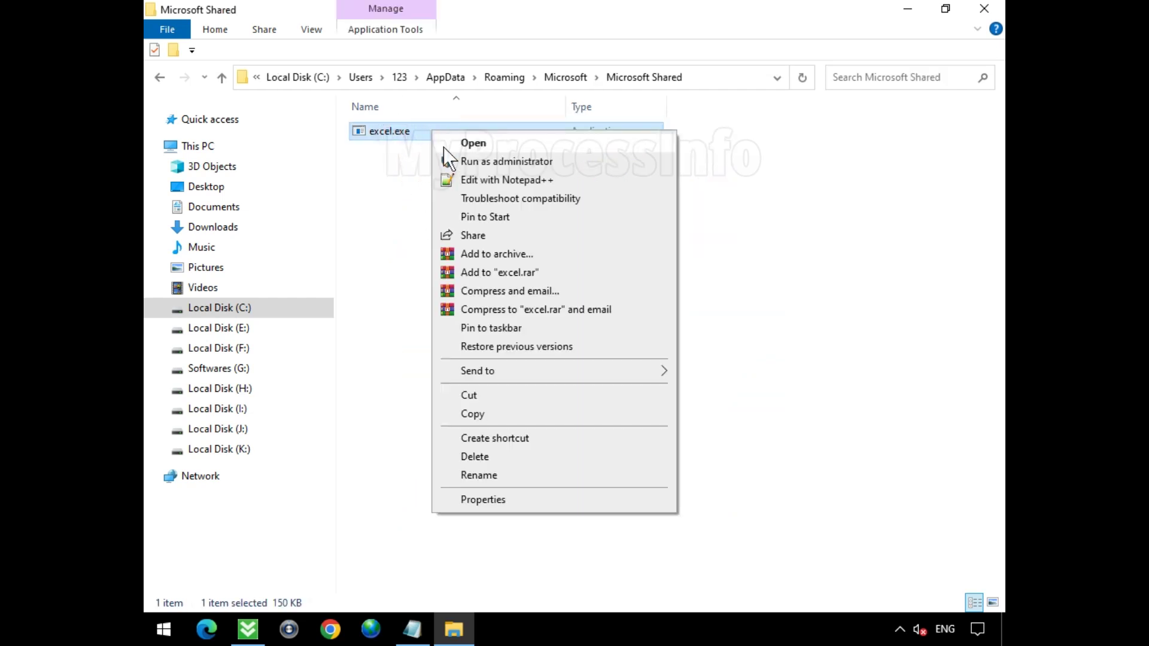
click(613, 457)
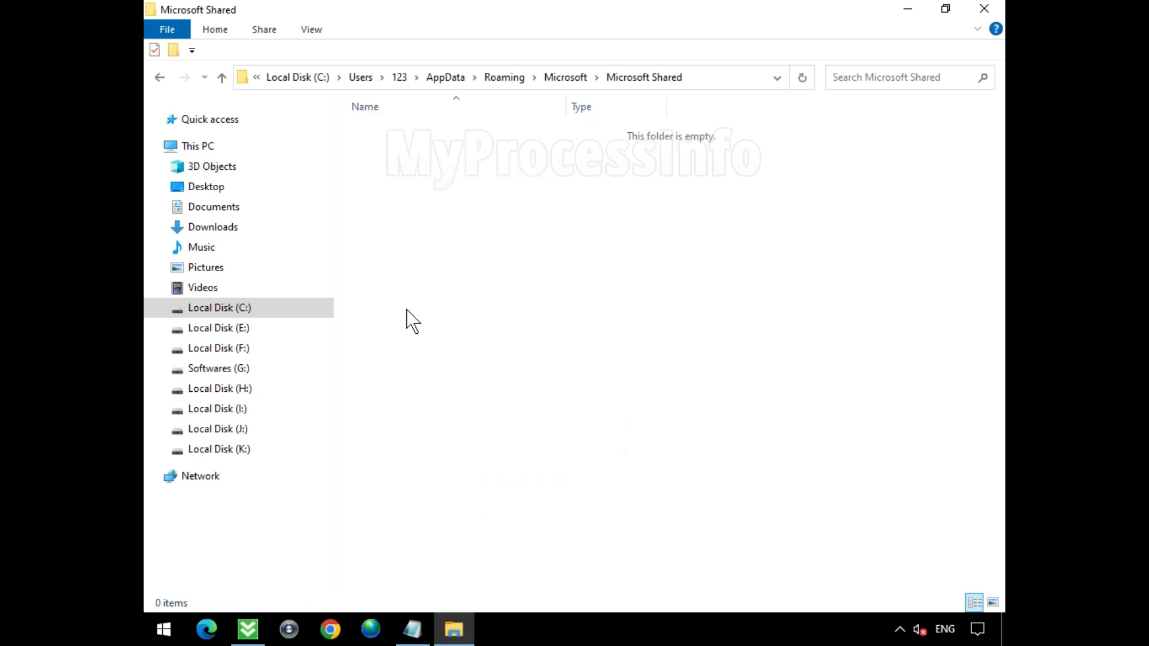
Delete the Microsoft Shared folder from Roaming\Microsoft and close the window.
click(159, 78)
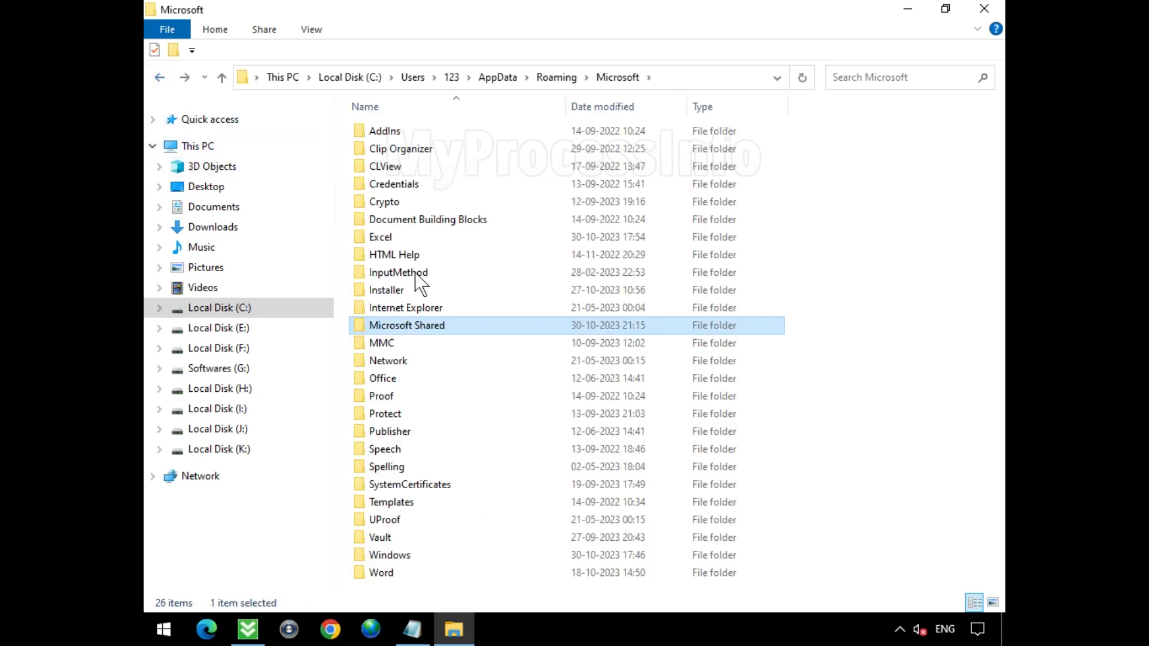
right_click(486, 324)
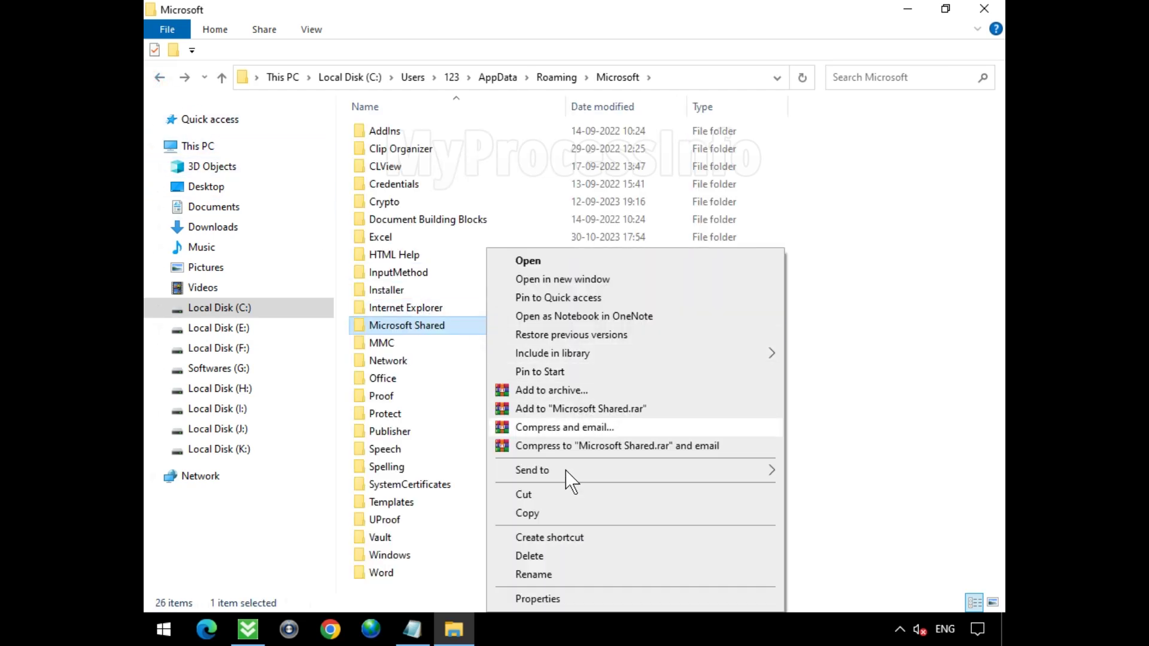
click(602, 557)
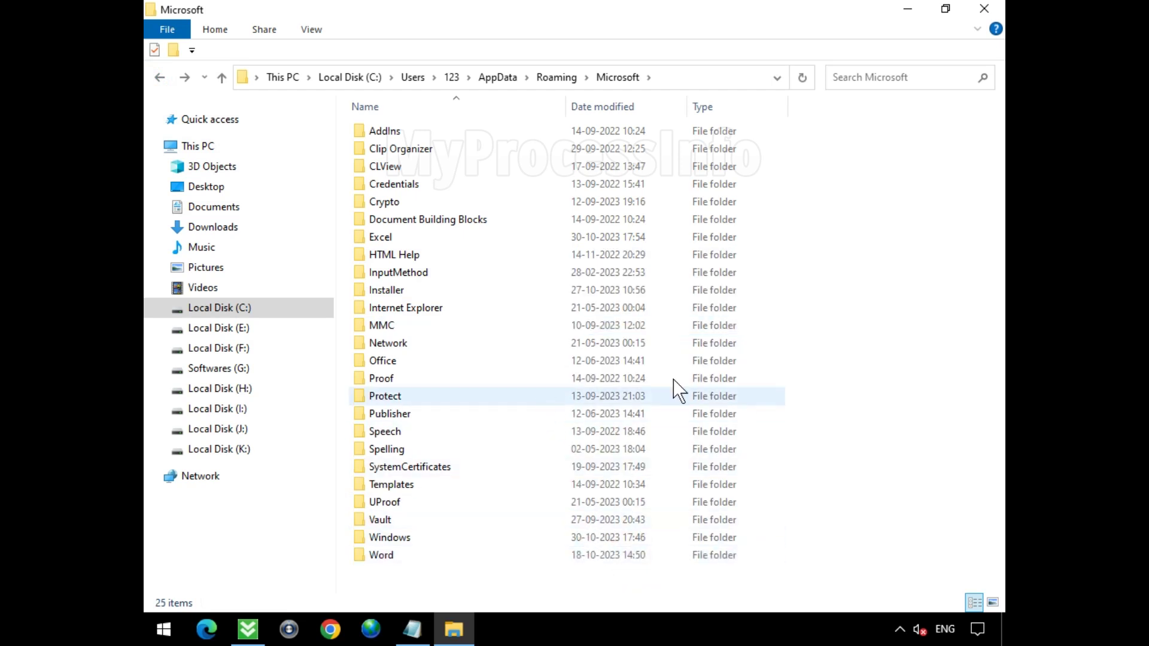
click(984, 10)
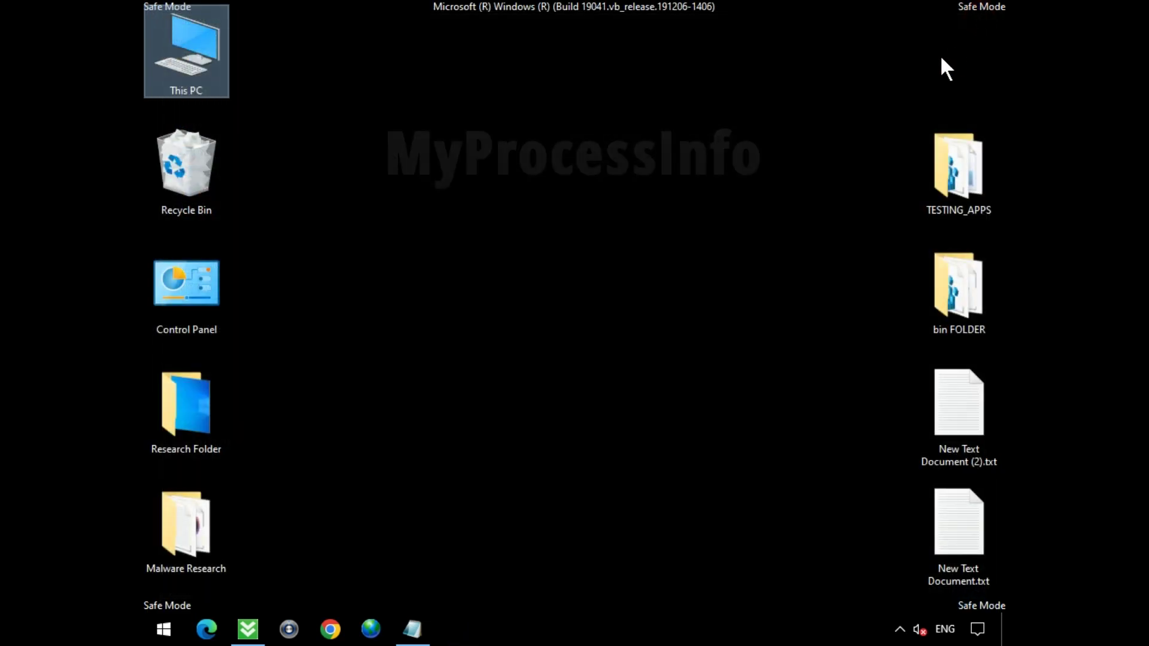
Open the Temp folder inside AppData\Local of the user profile.
click(543, 269)
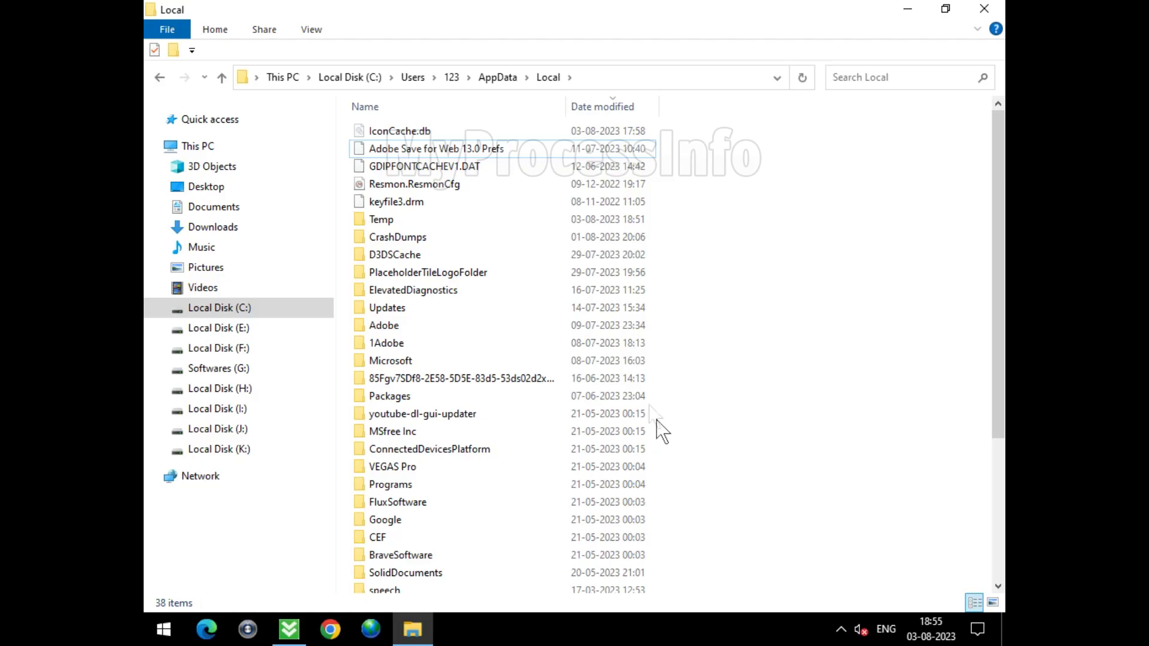
click(546, 81)
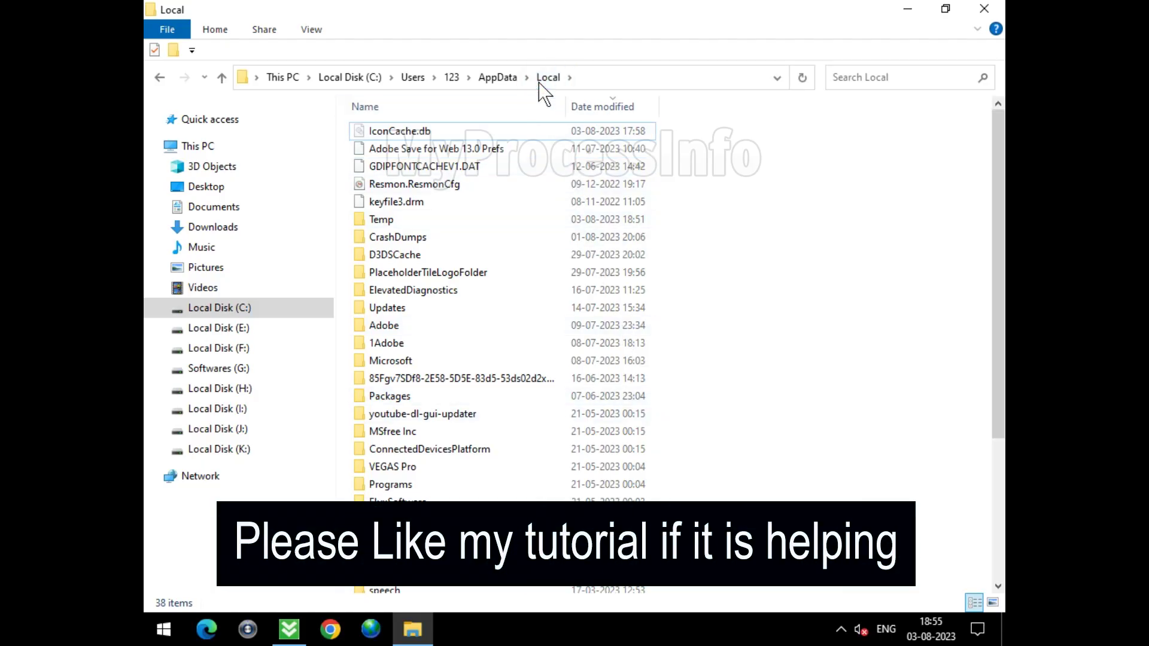
click(510, 224)
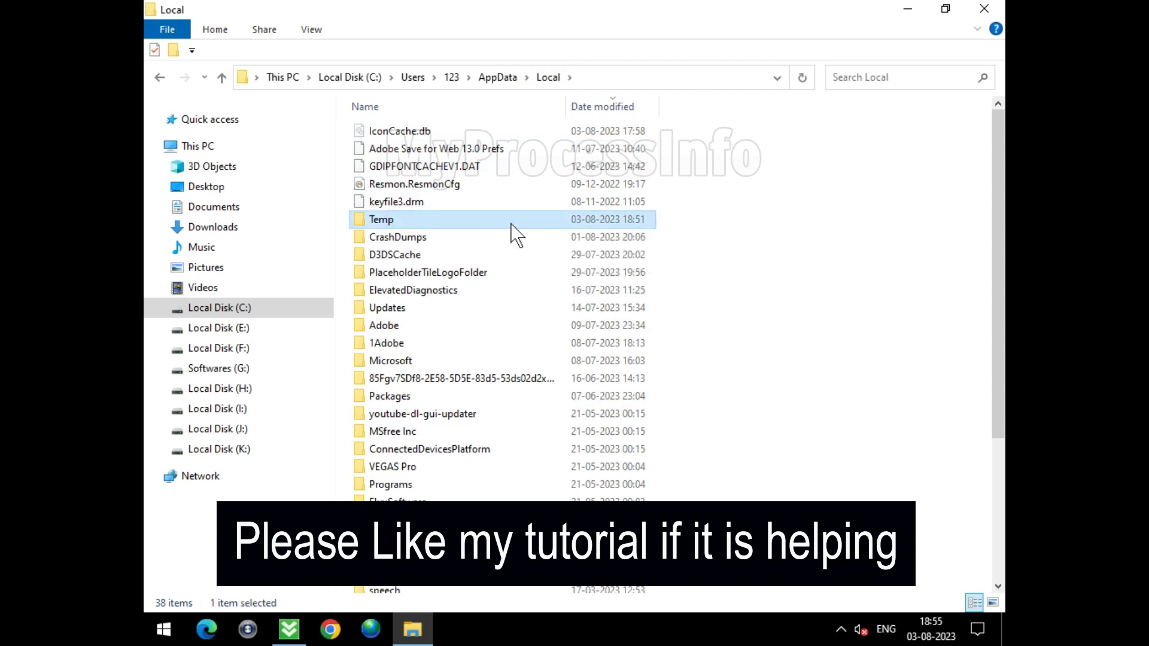
double_click(512, 226)
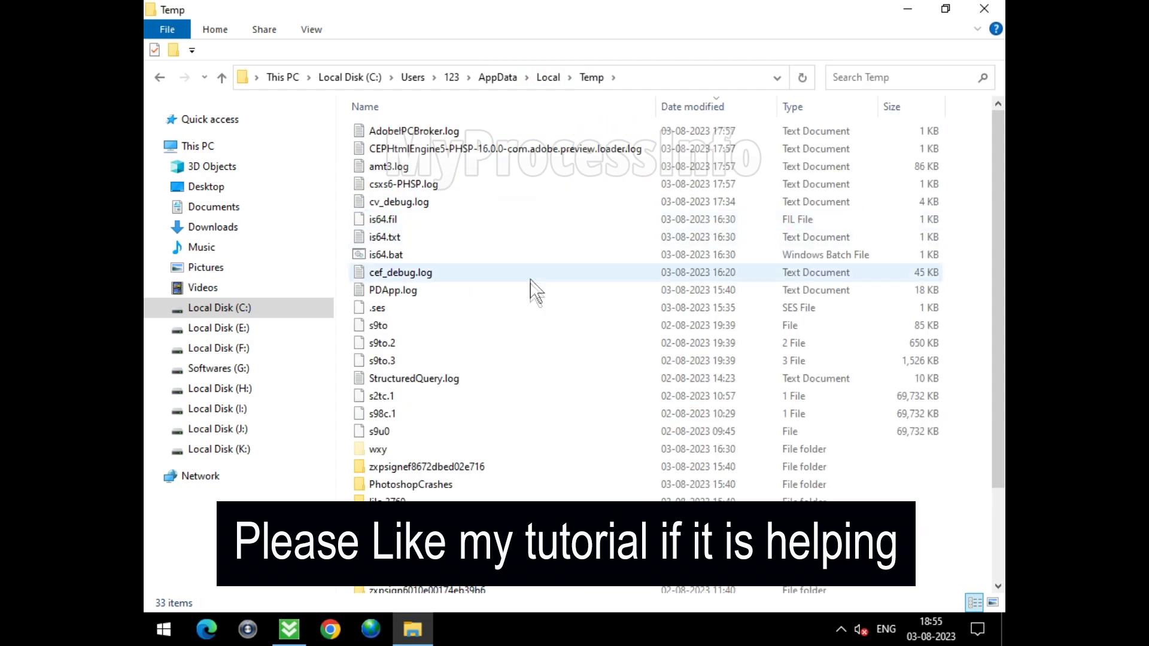
Inspect the _ls_m5x0 folder inside Temp and select its setup.exe file.
scroll(531, 281, down, 2)
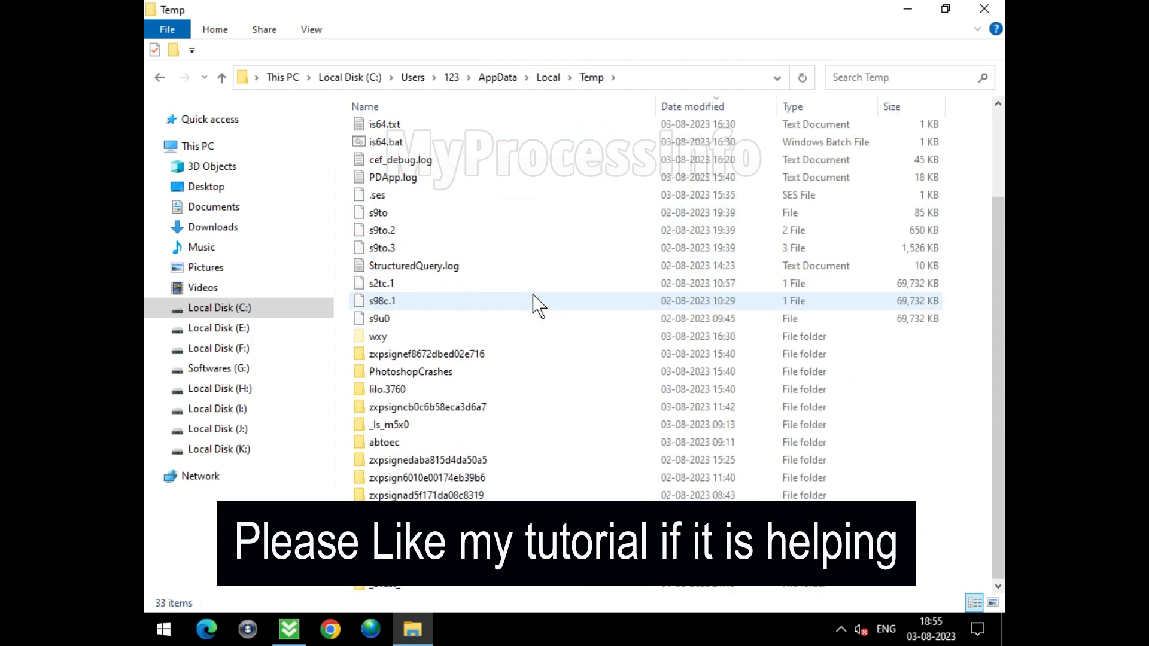
double_click(485, 423)
key(Down)
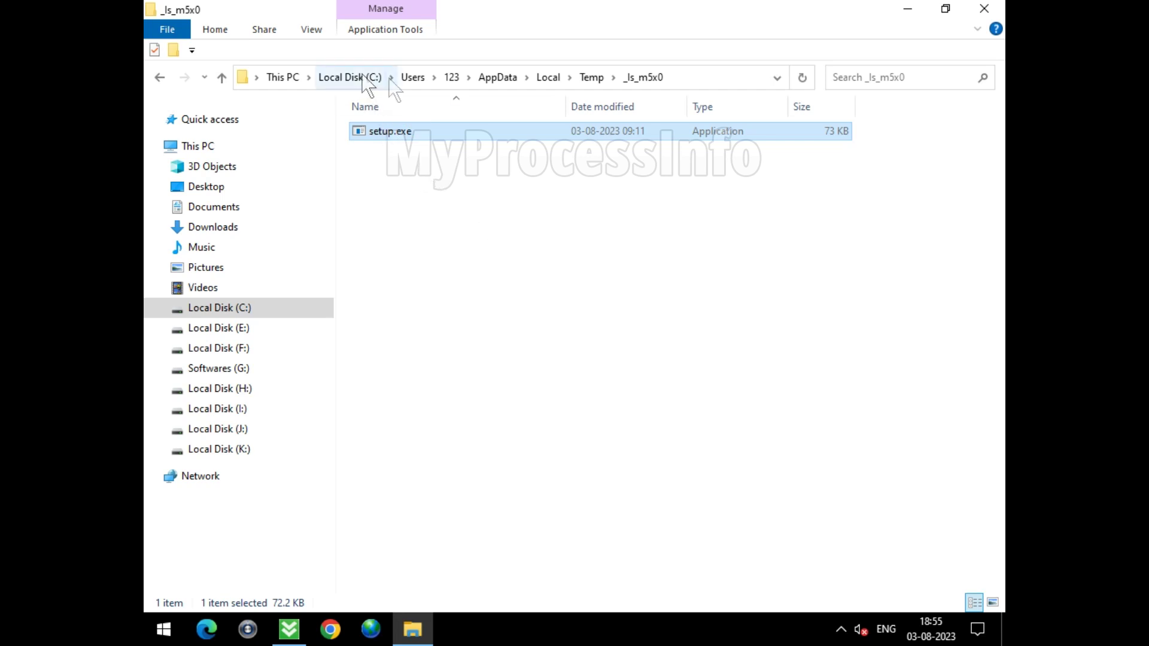
Return to the Temp folder and delete all of its files and folders.
click(597, 82)
click(569, 311)
right_click(570, 311)
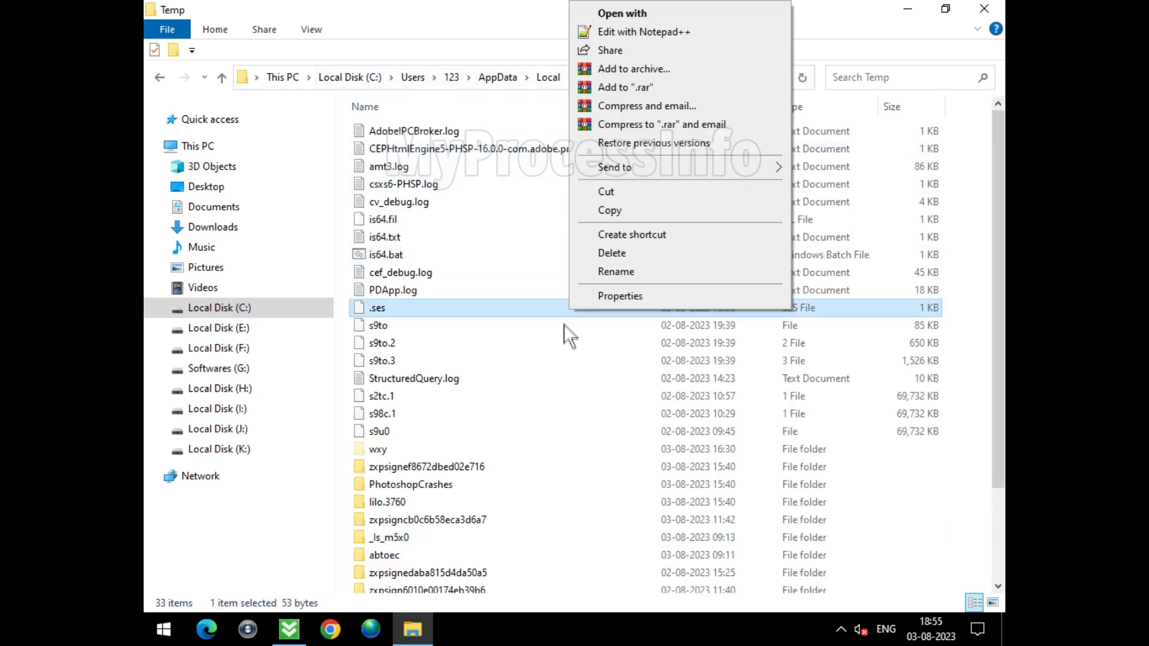
click(571, 326)
scroll(659, 372, down, 2)
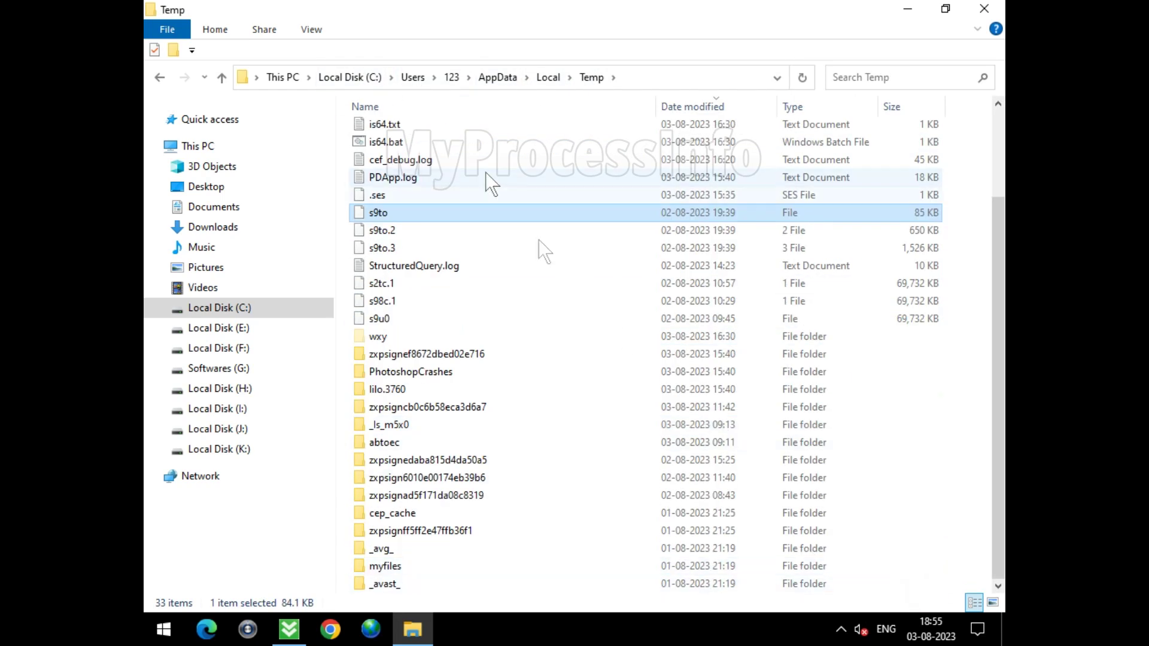
scroll(539, 228, up, 2)
click(587, 238)
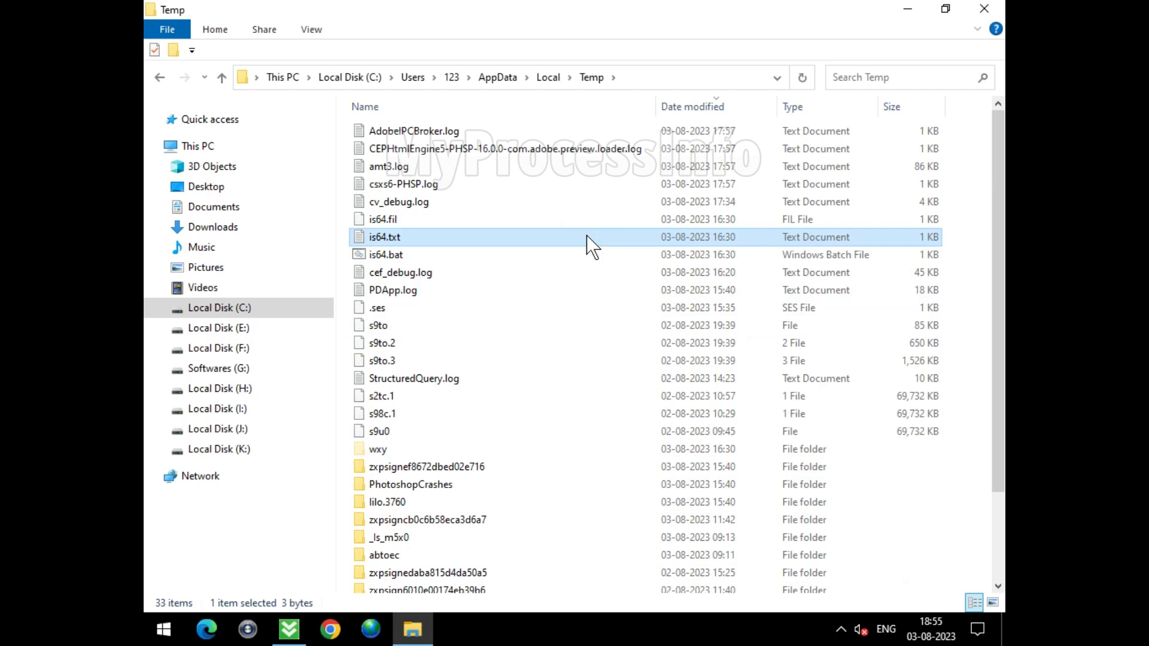
key(ctrl+a)
right_click(572, 235)
click(652, 441)
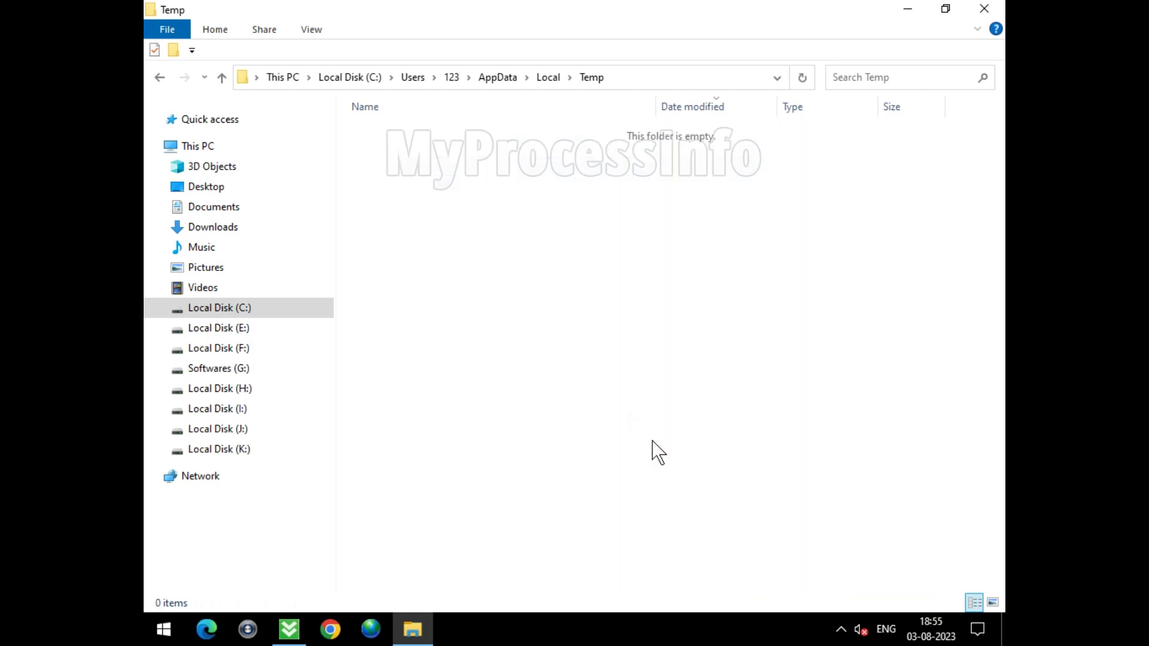
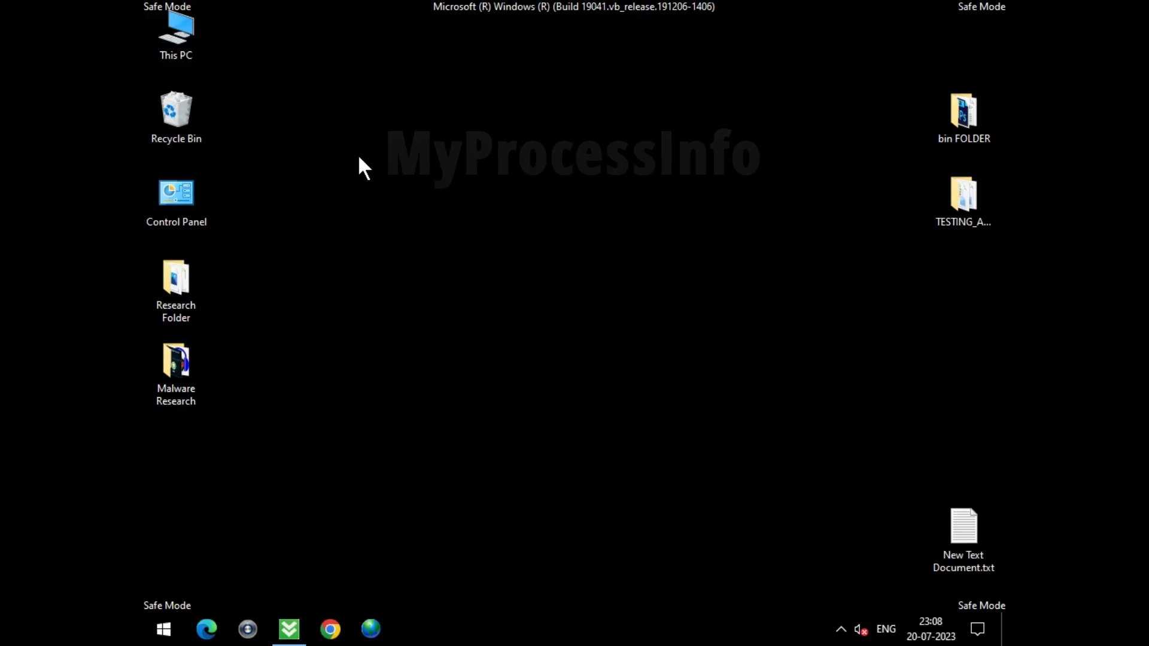
Open the Windows Defender folder inside ProgramData\Microsoft on Local Disk (C:), with the File Explorer window maximized.
double_click(191, 21)
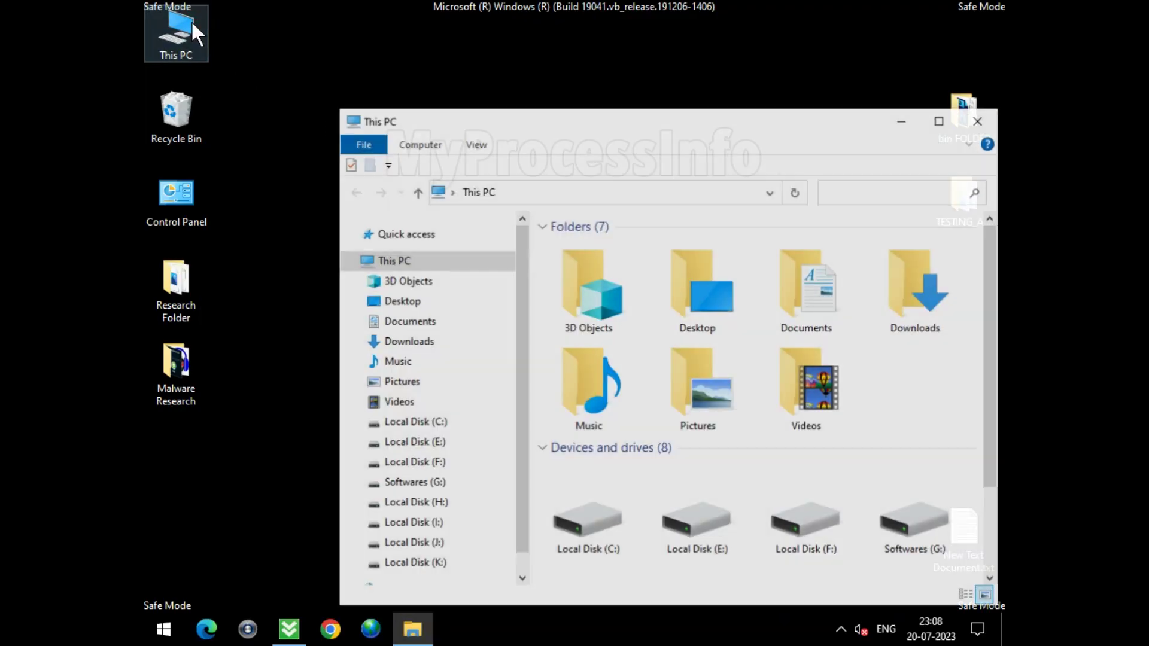
click(455, 423)
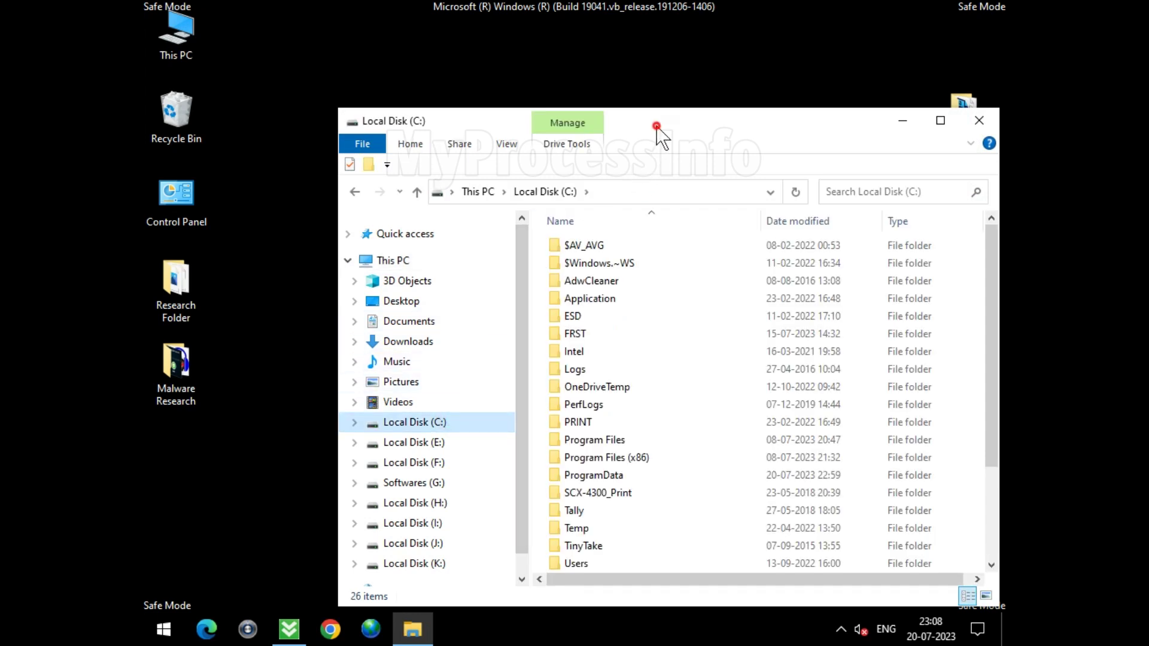
double_click(656, 127)
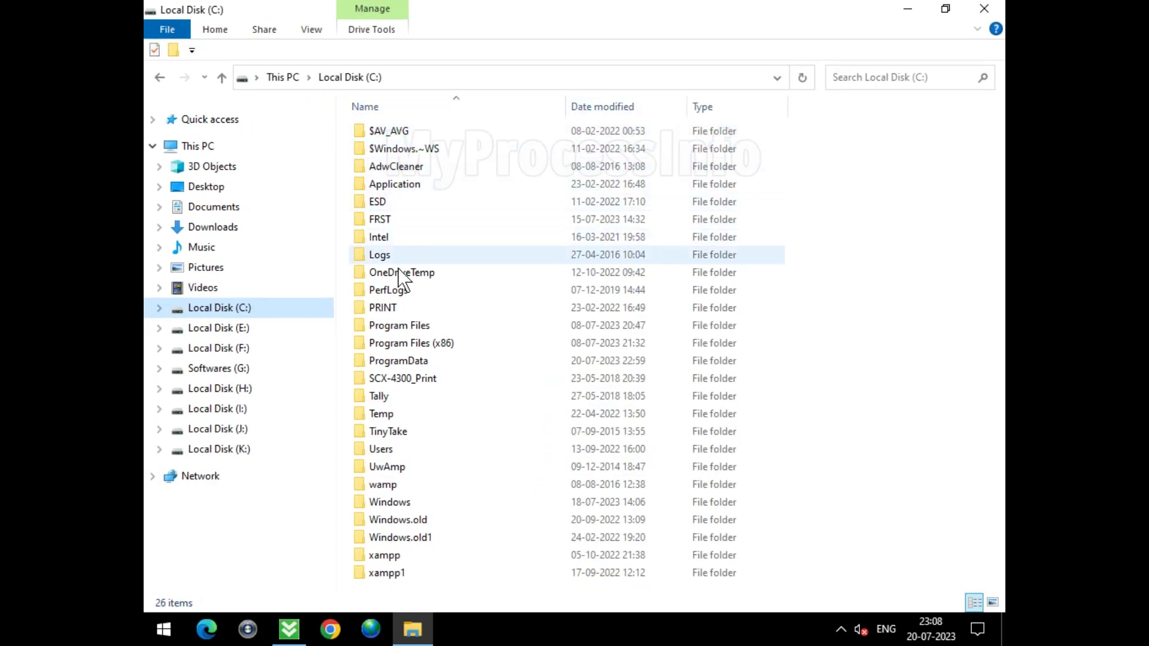
click(438, 363)
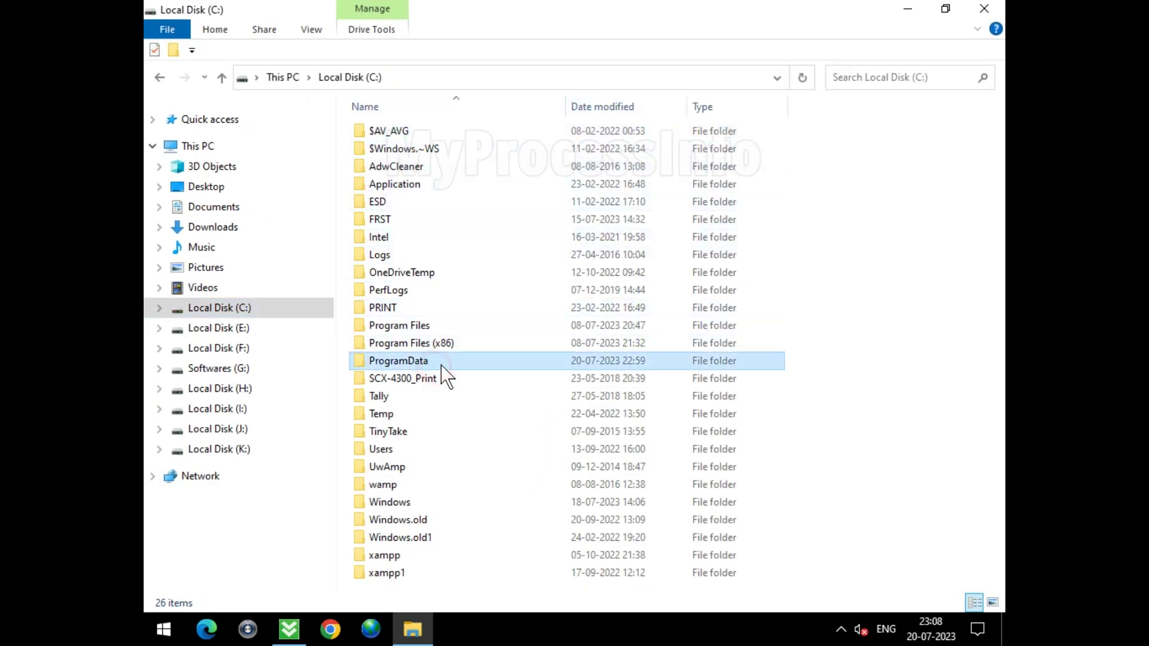
double_click(513, 361)
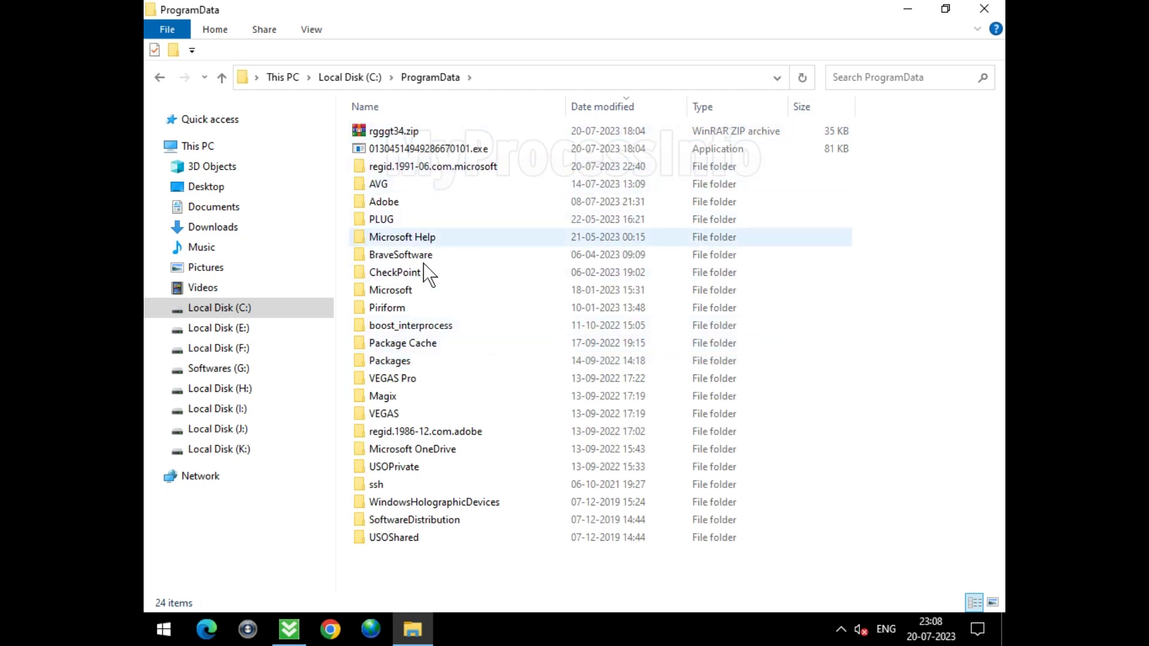
double_click(495, 285)
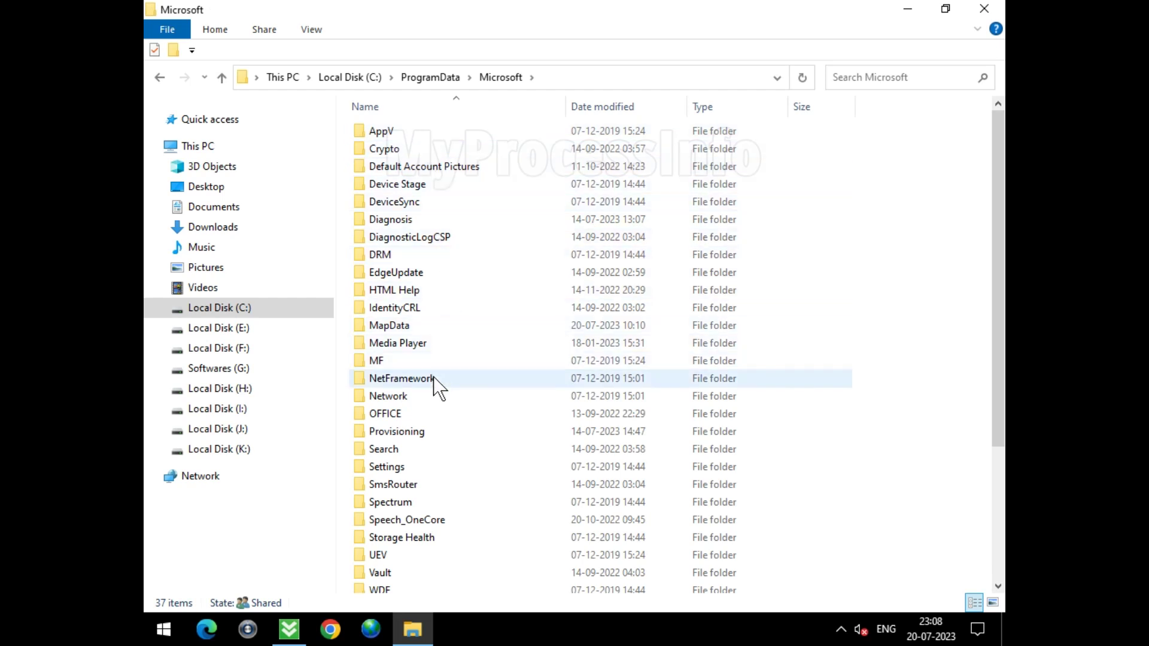
scroll(410, 526, down, 3)
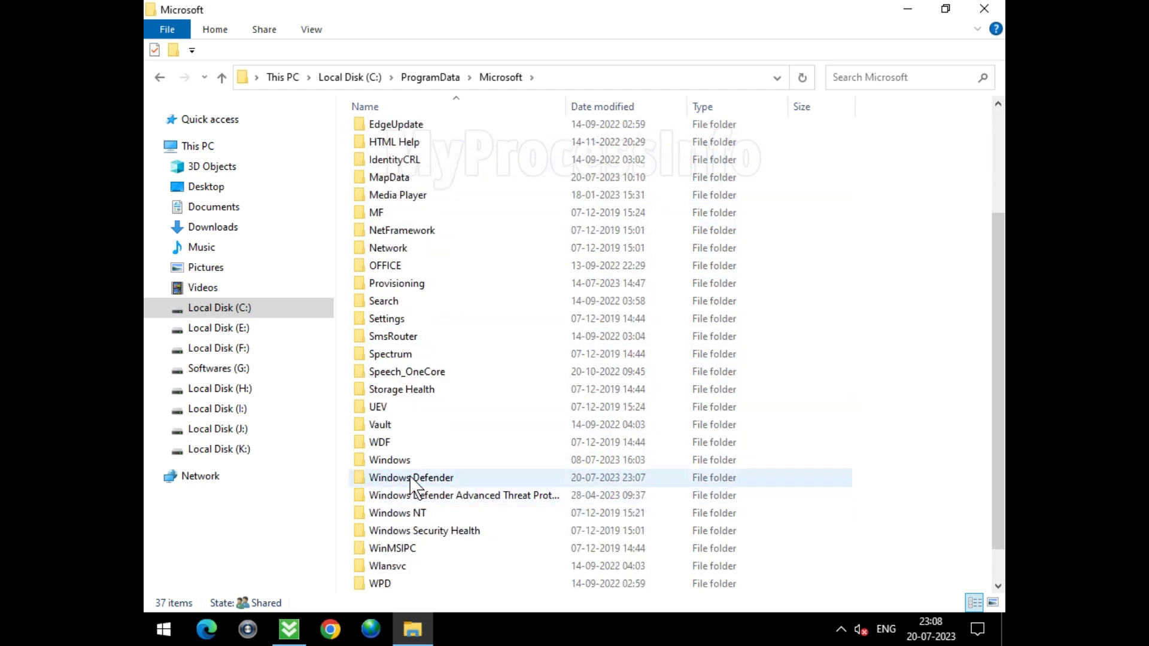
click(477, 479)
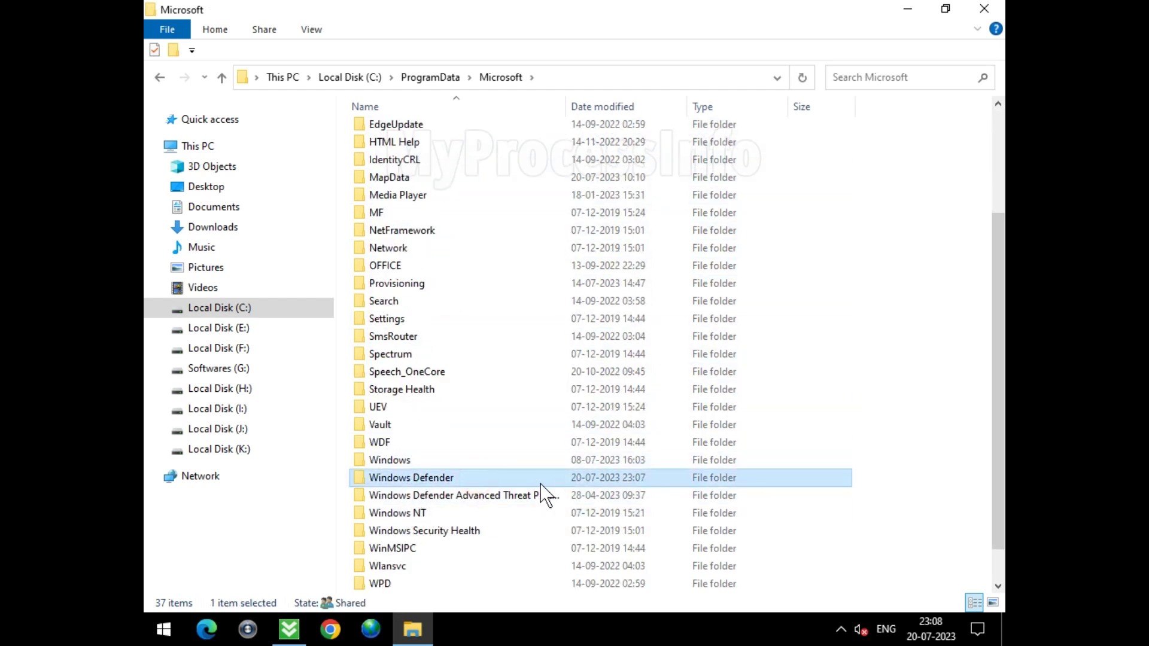
double_click(543, 480)
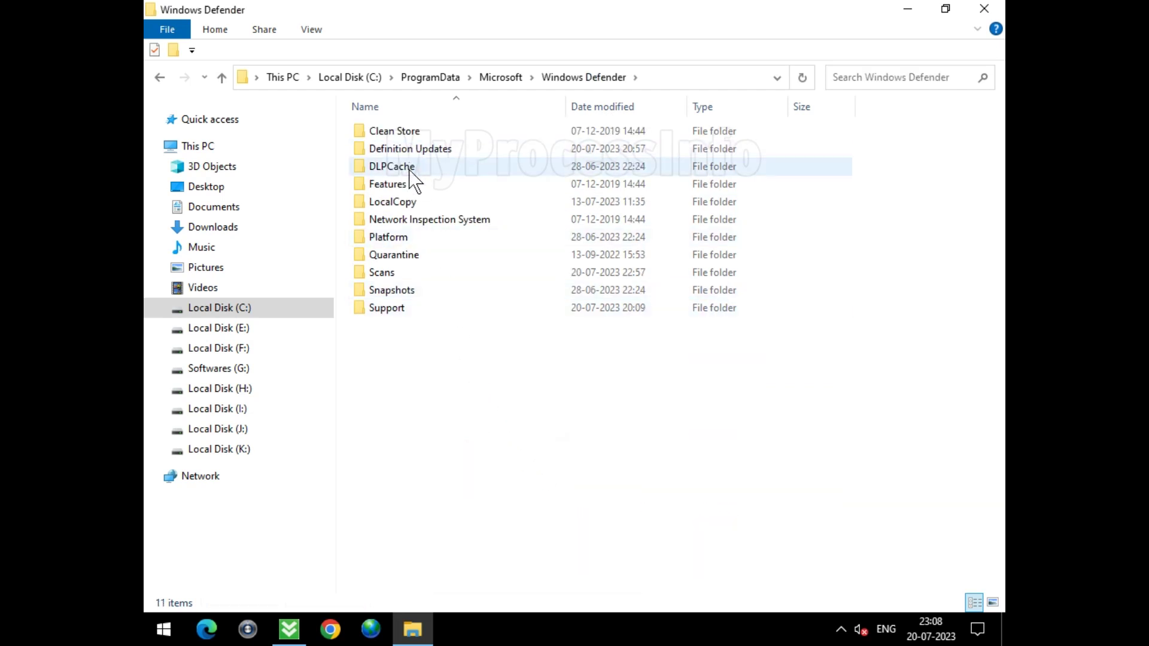
Delete the Quarantine folder from the Windows Defender folder.
click(419, 256)
right_click(486, 263)
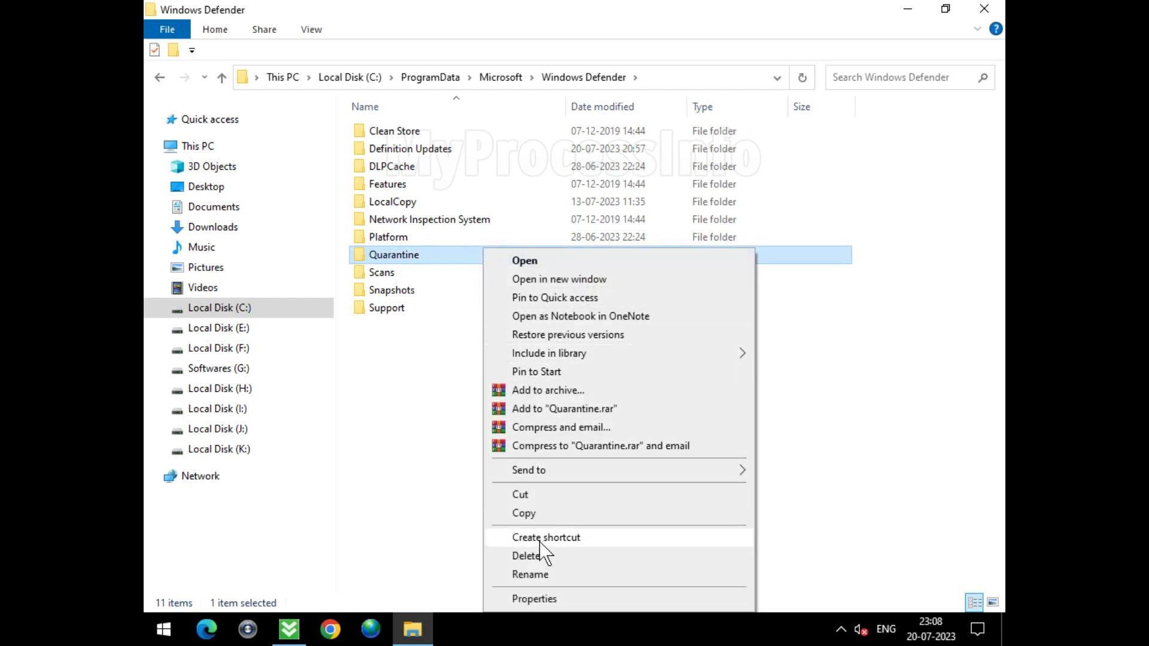
click(527, 556)
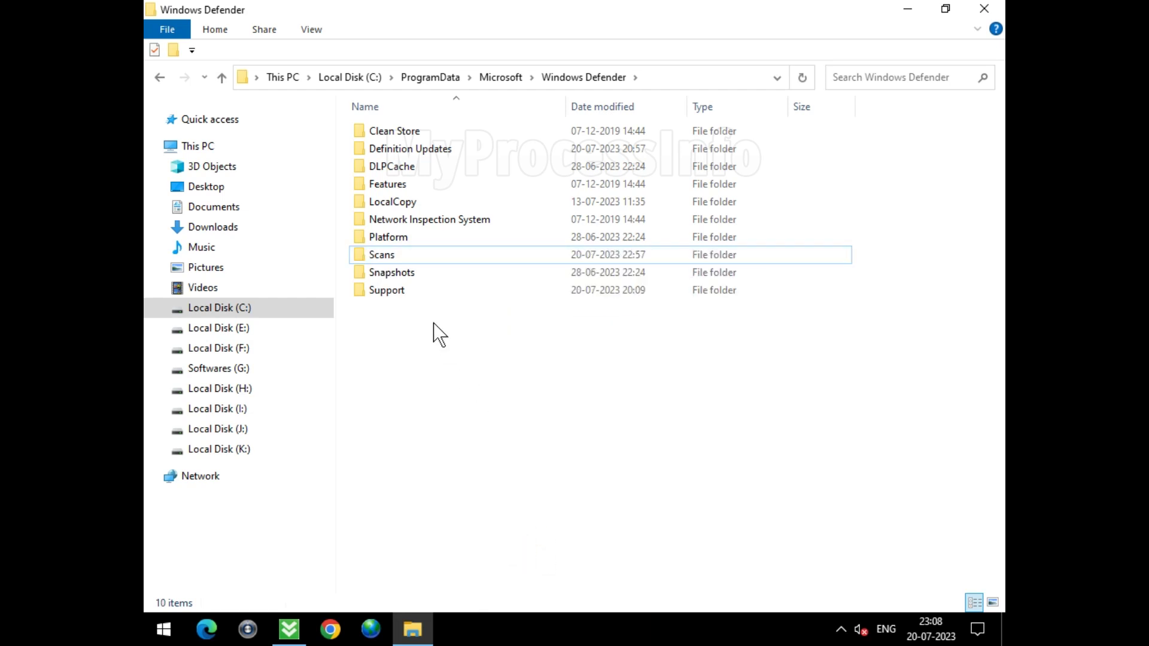
Delete the Results folder from Scans\History inside the Windows Defender folder.
double_click(436, 258)
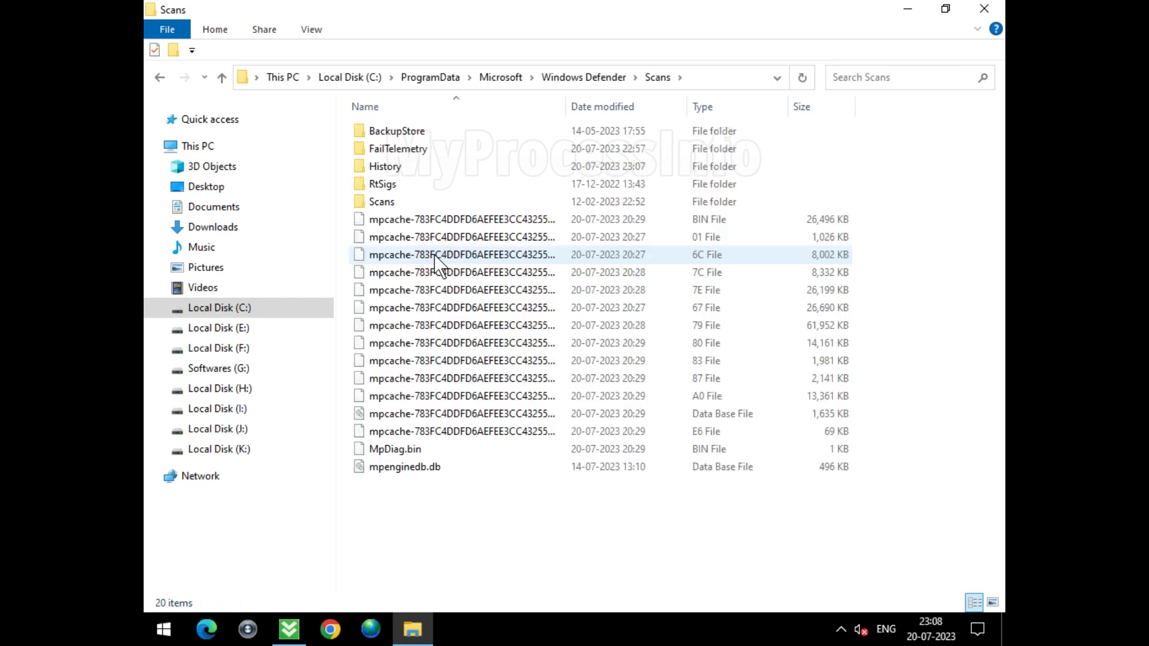
double_click(421, 165)
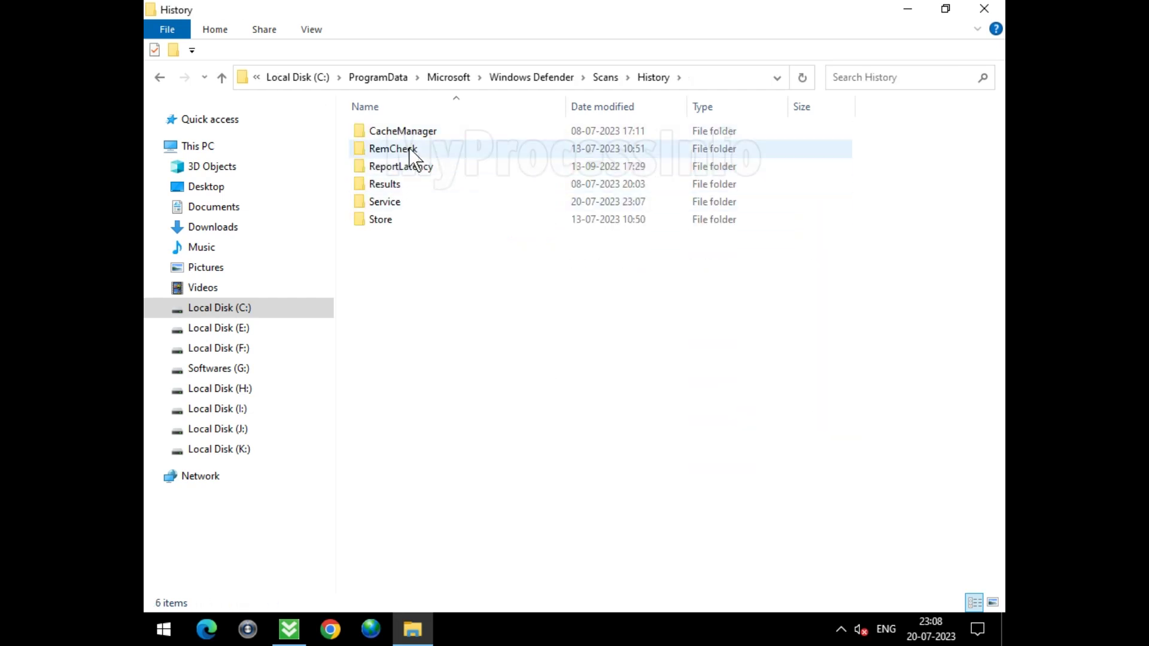
right_click(418, 183)
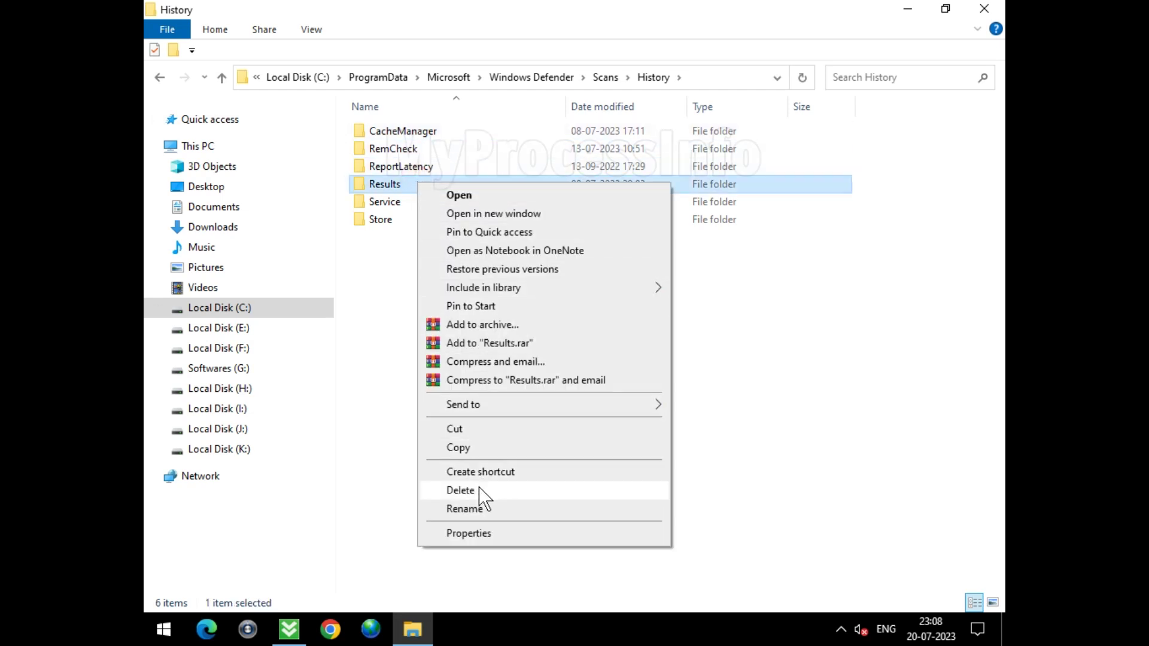
click(479, 489)
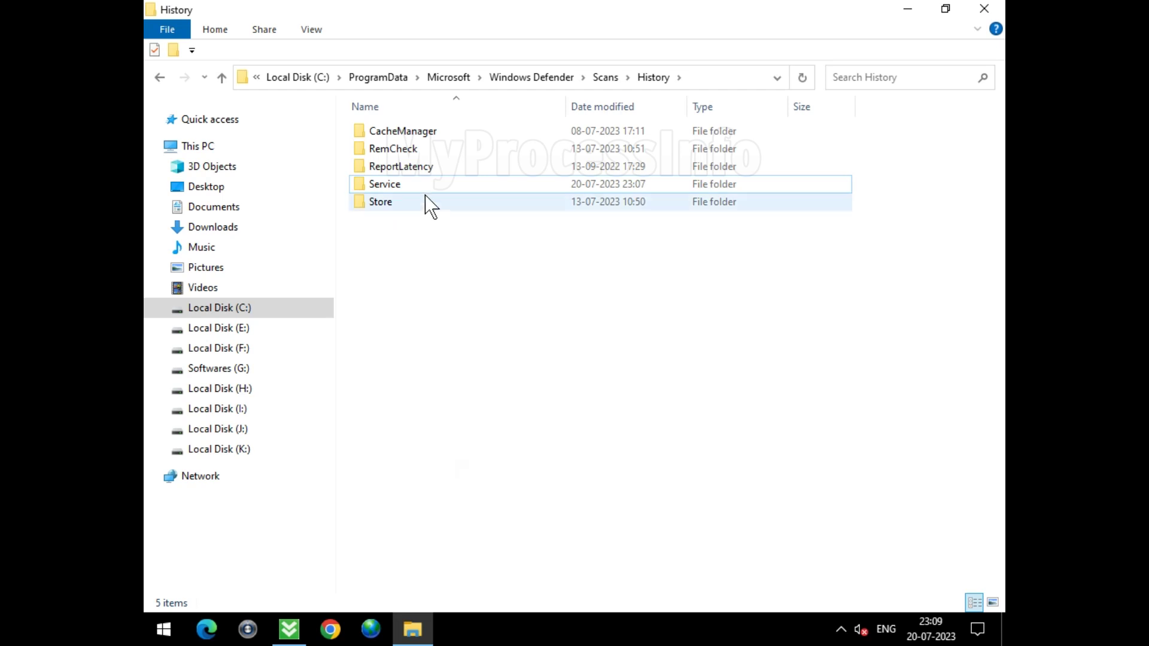
Delete the DetectionHistory folder and all log files from the History\Service folder, and close the window.
click(420, 185)
double_click(420, 185)
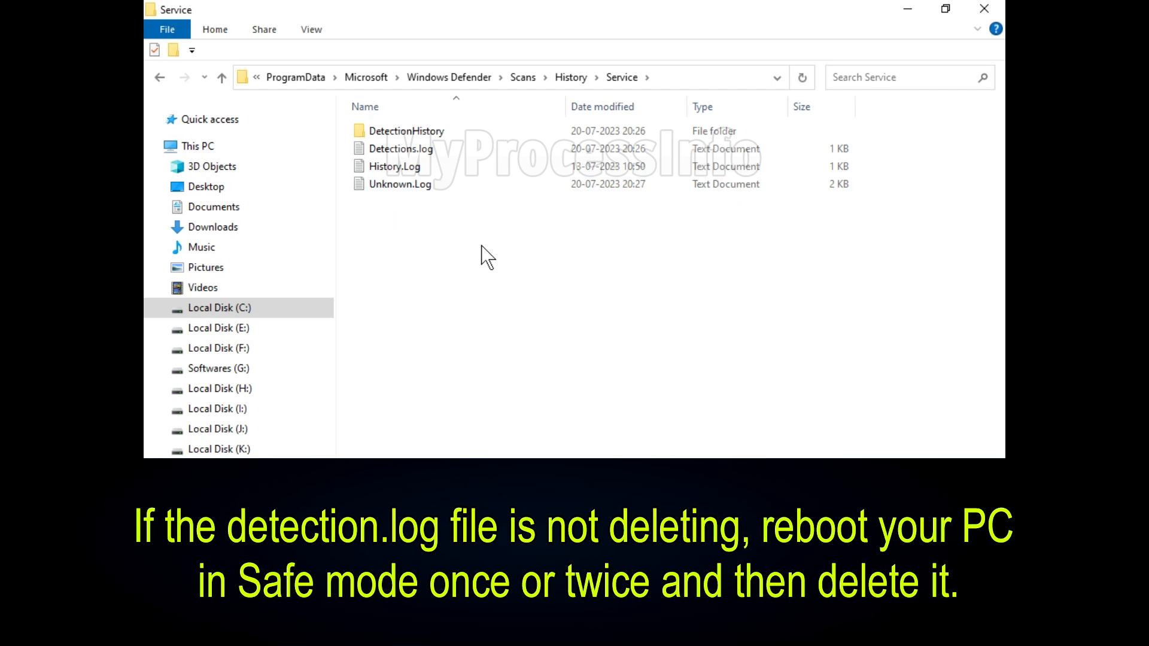
drag(514, 268, 401, 115)
right_click(447, 178)
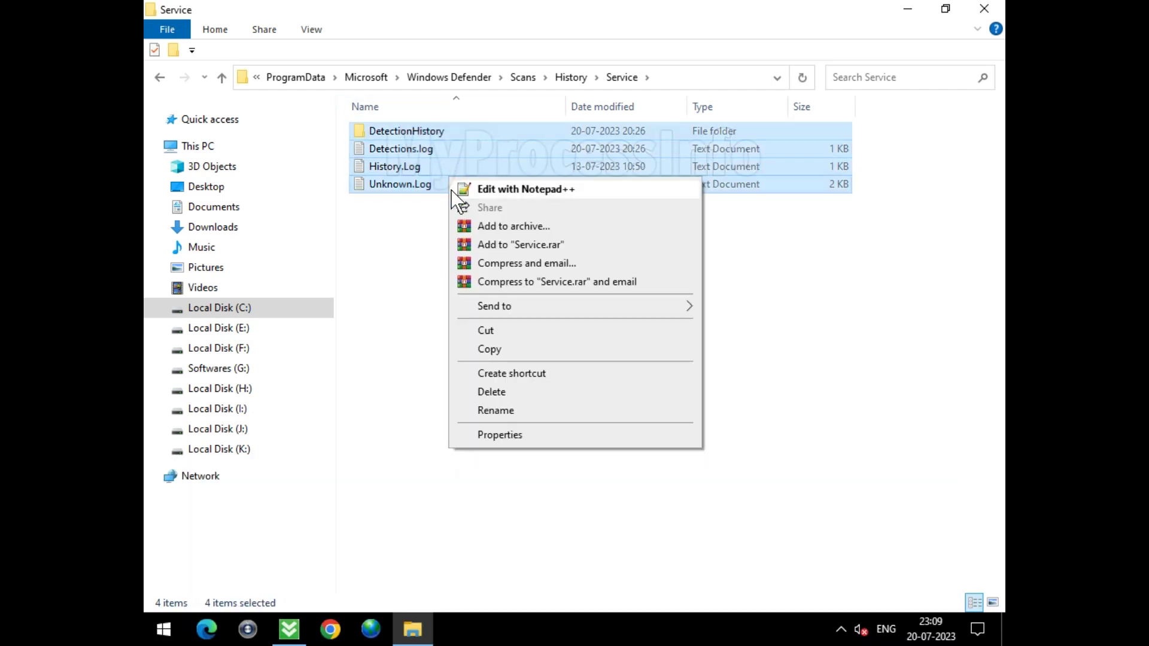
click(492, 392)
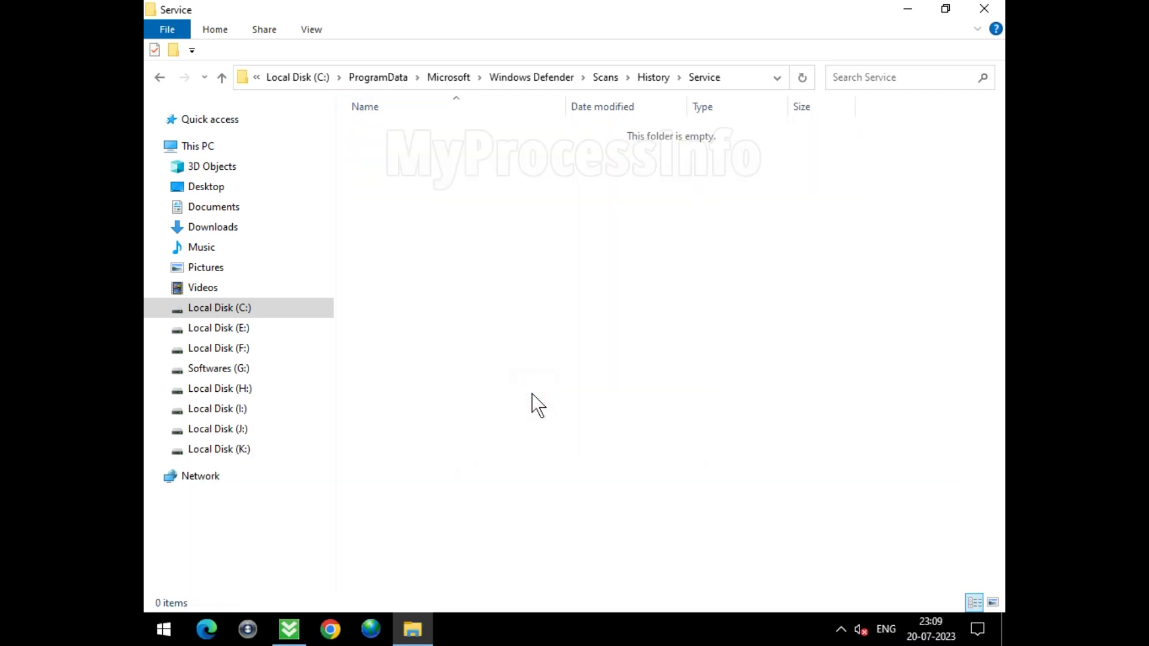
click(984, 8)
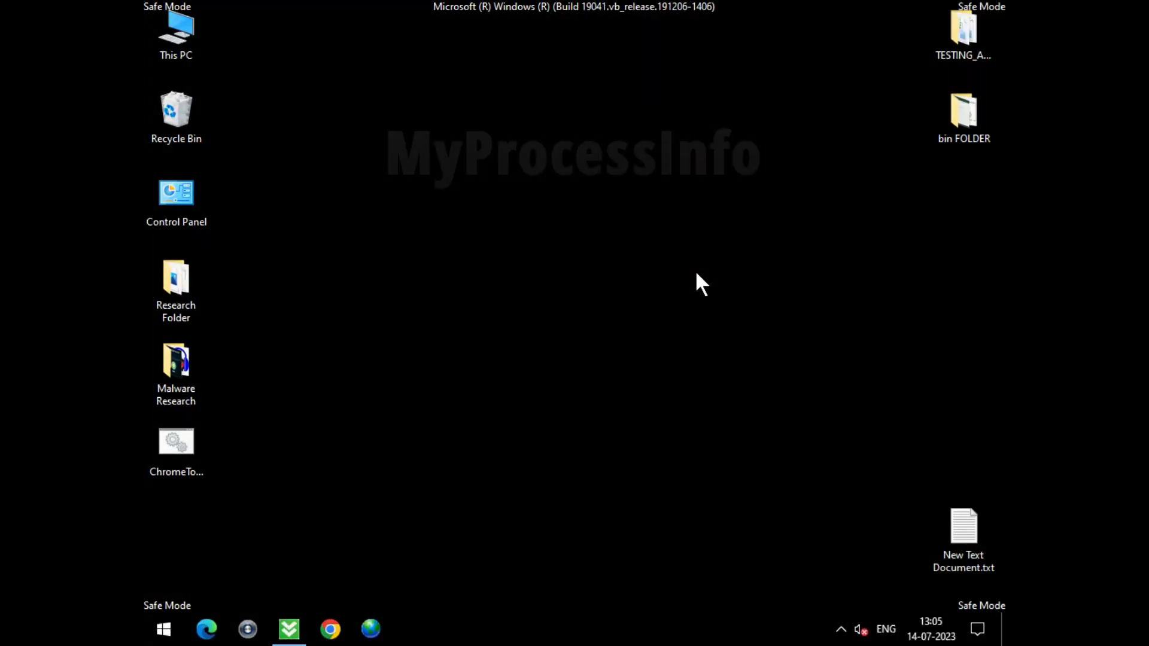
Run msconfig, apply Normal startup in System Configuration, and restart the computer.
key(super+r)
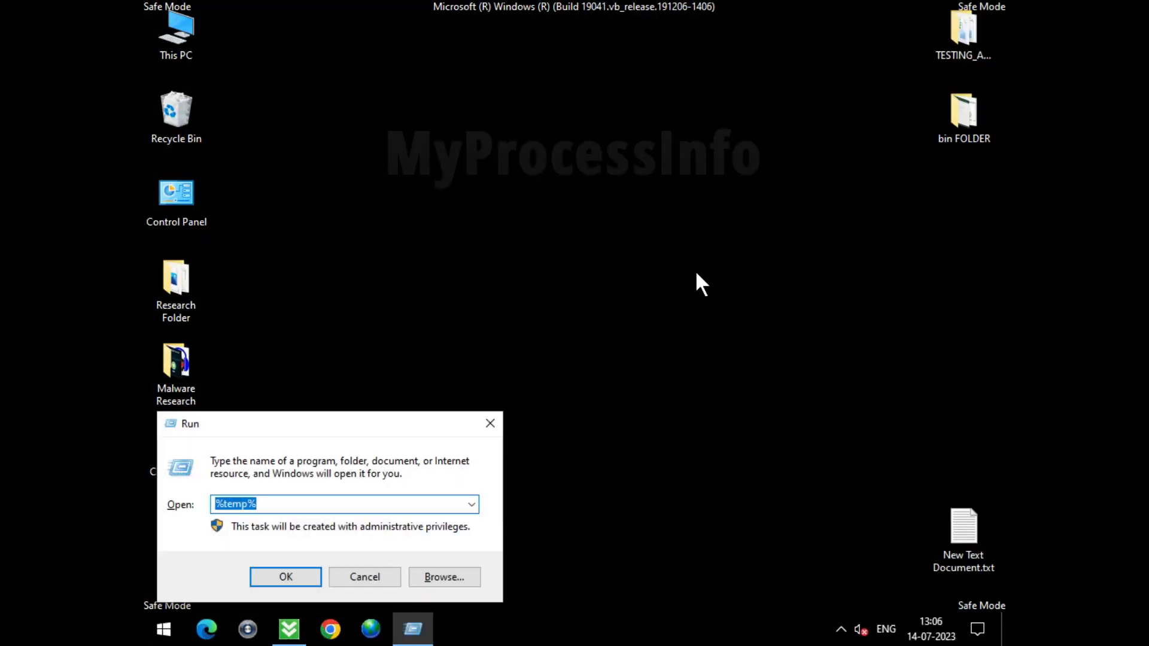
text(MS)
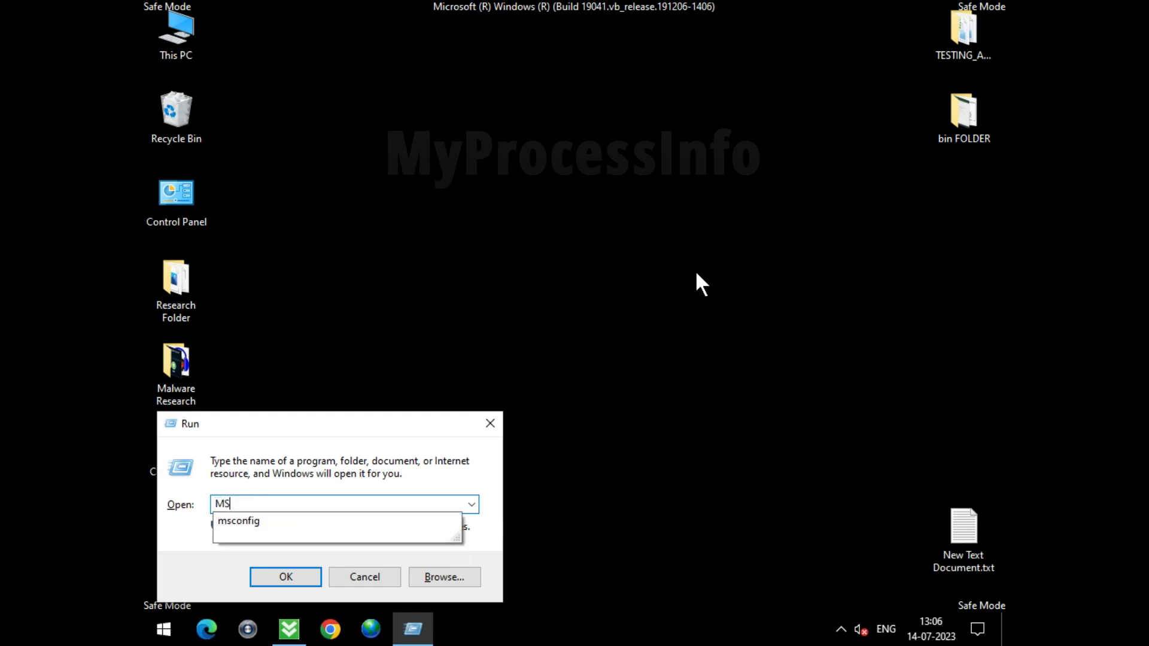
click(293, 522)
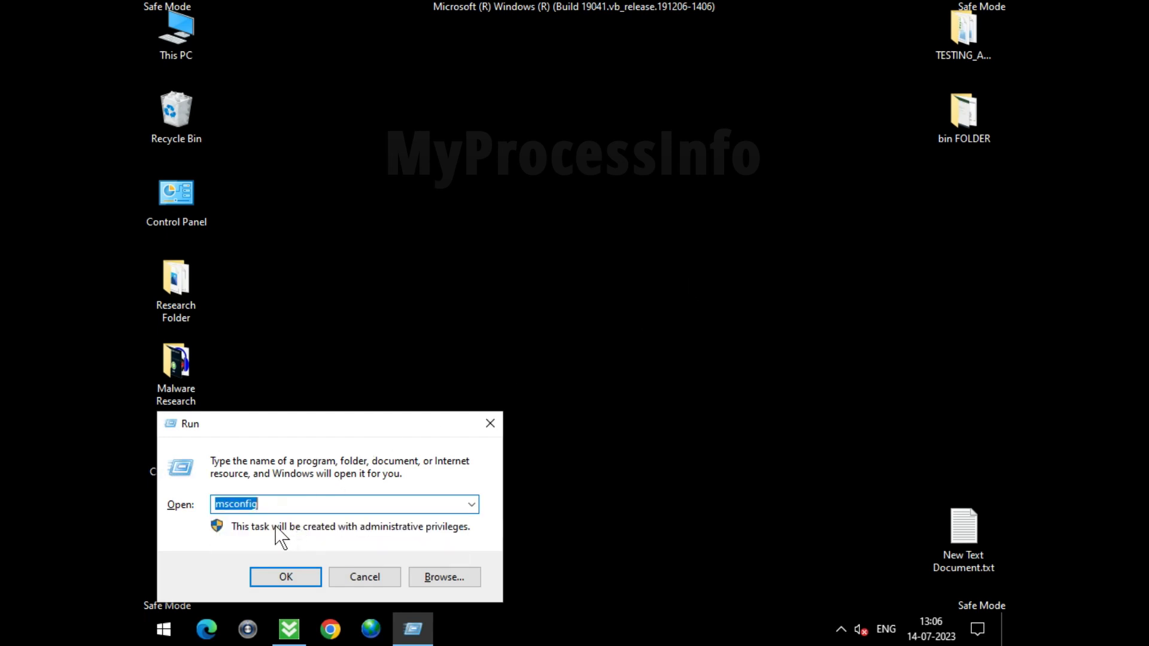
click(294, 572)
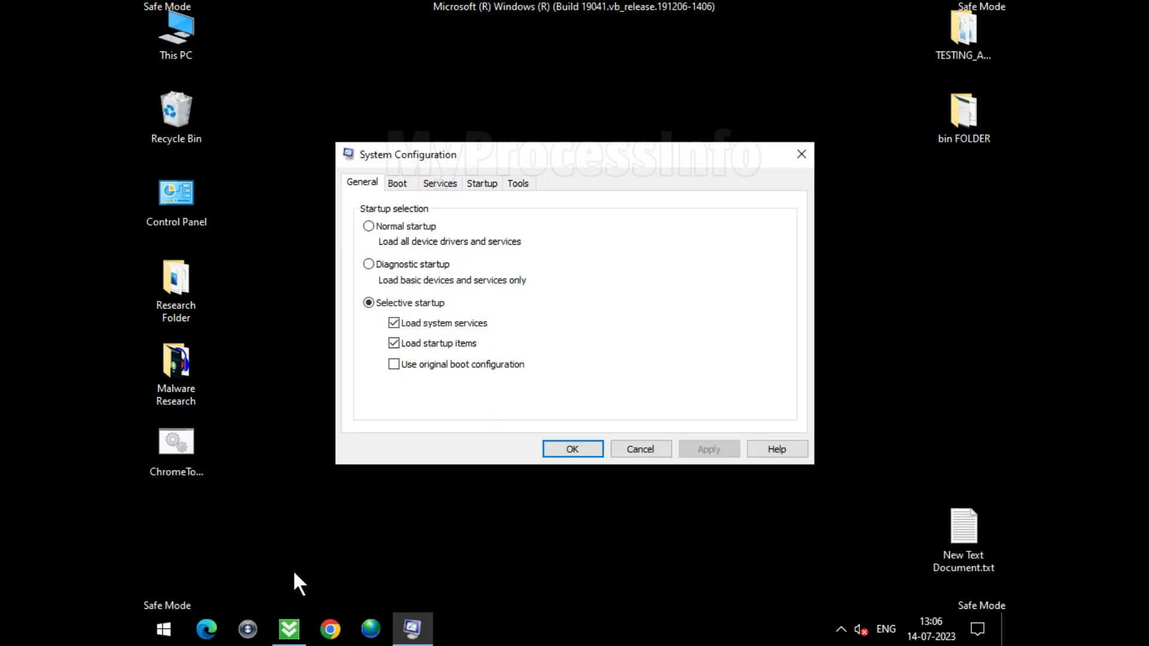
click(369, 227)
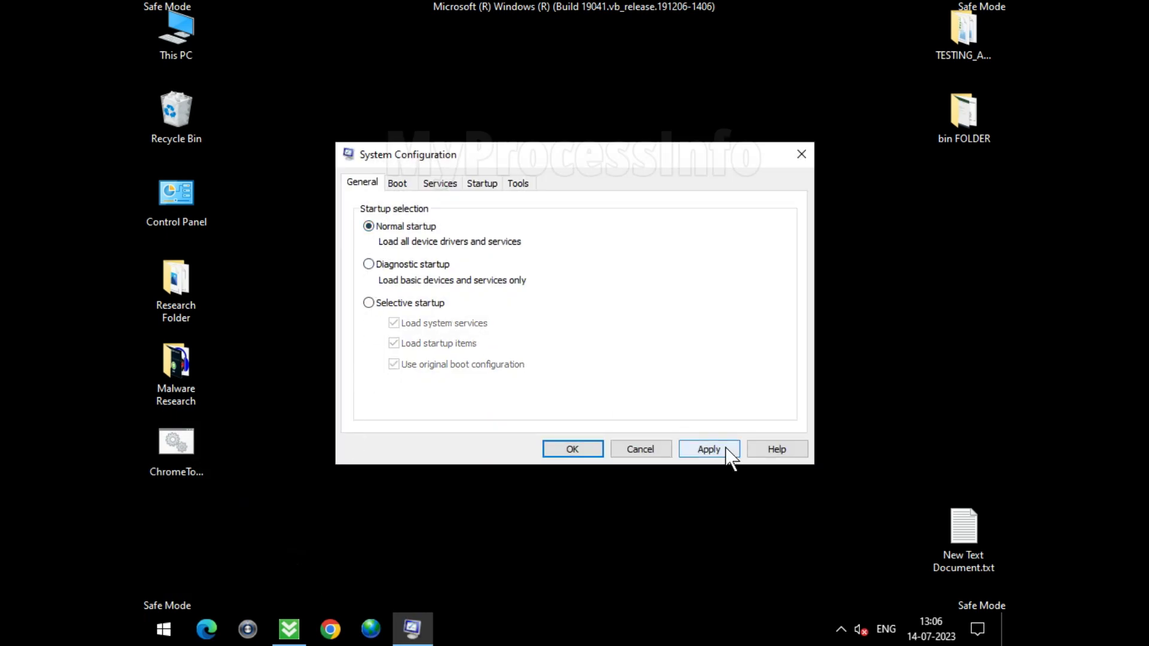
click(726, 450)
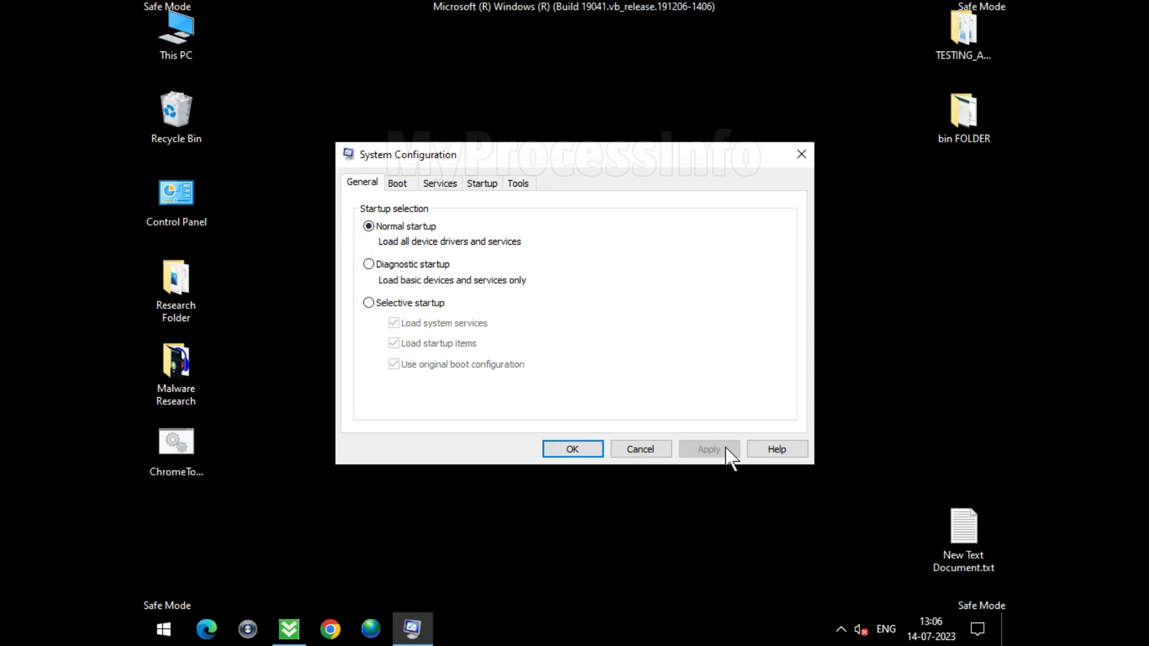
click(573, 450)
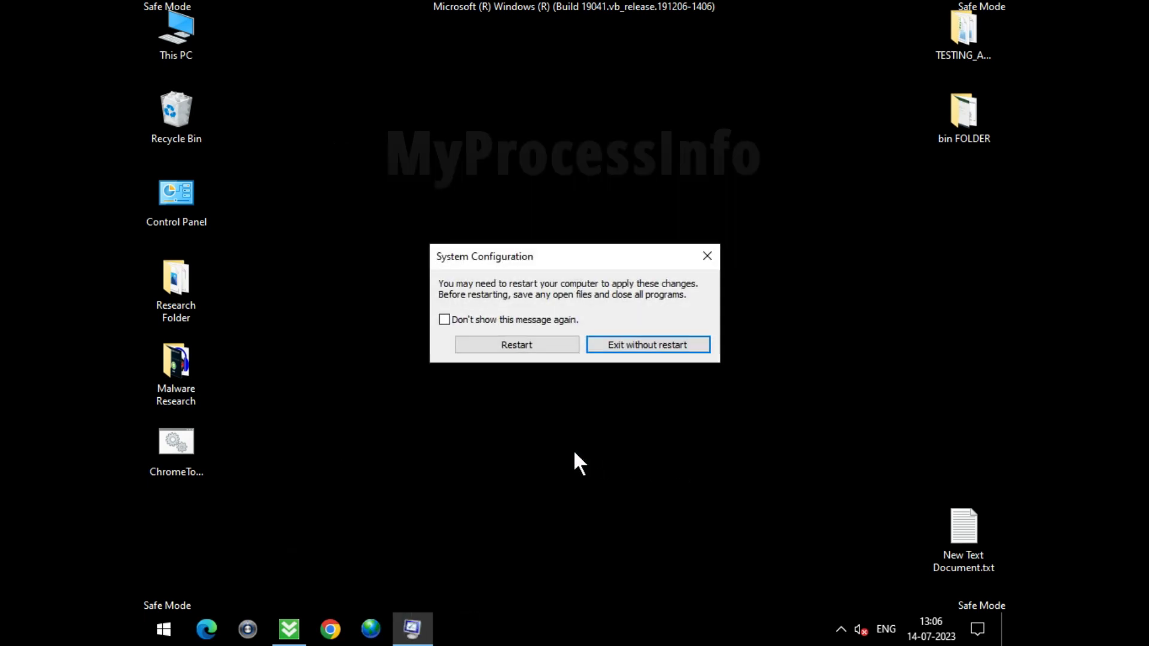
click(521, 352)
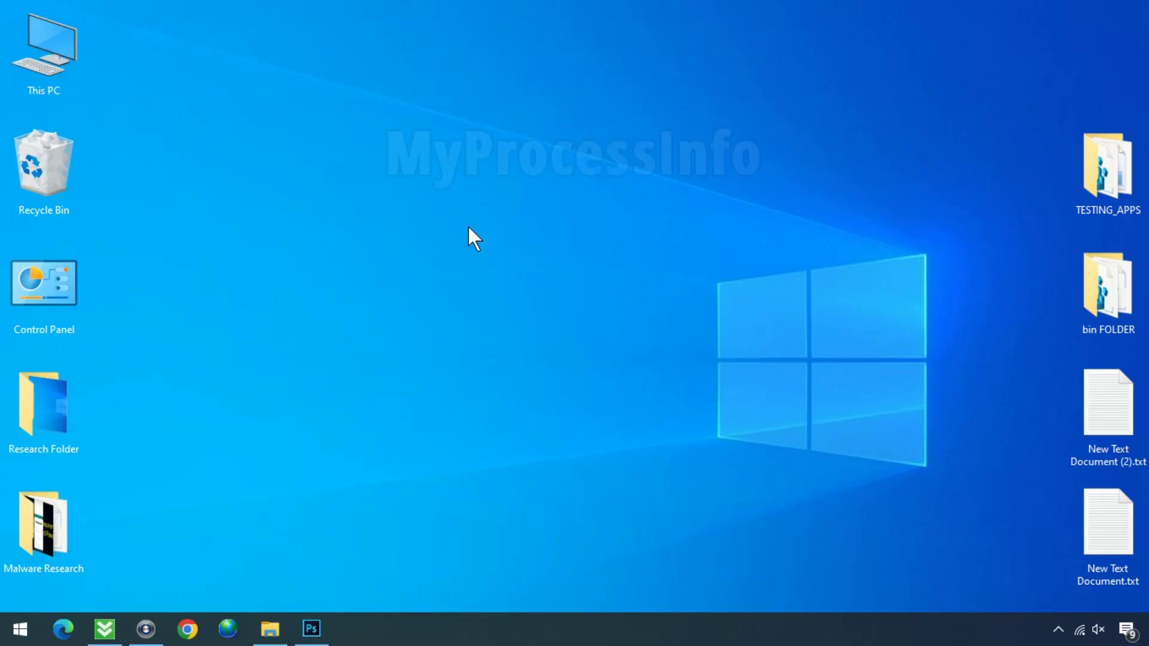
Search for cmd, run Command Prompt as administrator, and allow it to make changes.
key(super)
text(cmd)
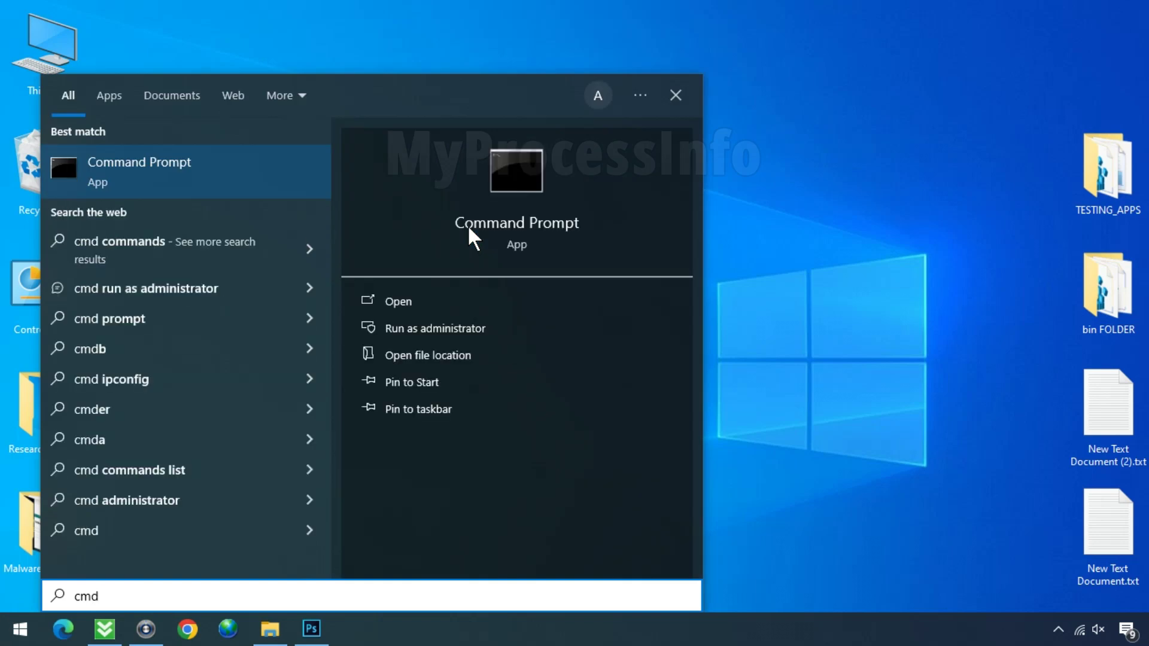
click(512, 330)
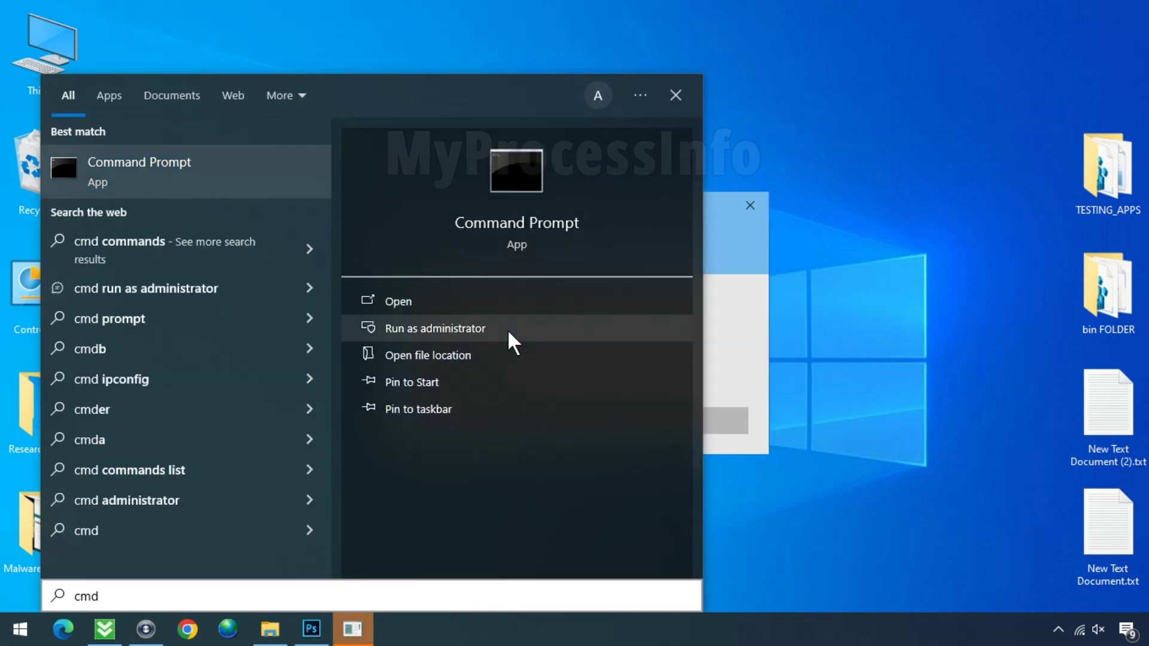
click(673, 99)
click(516, 429)
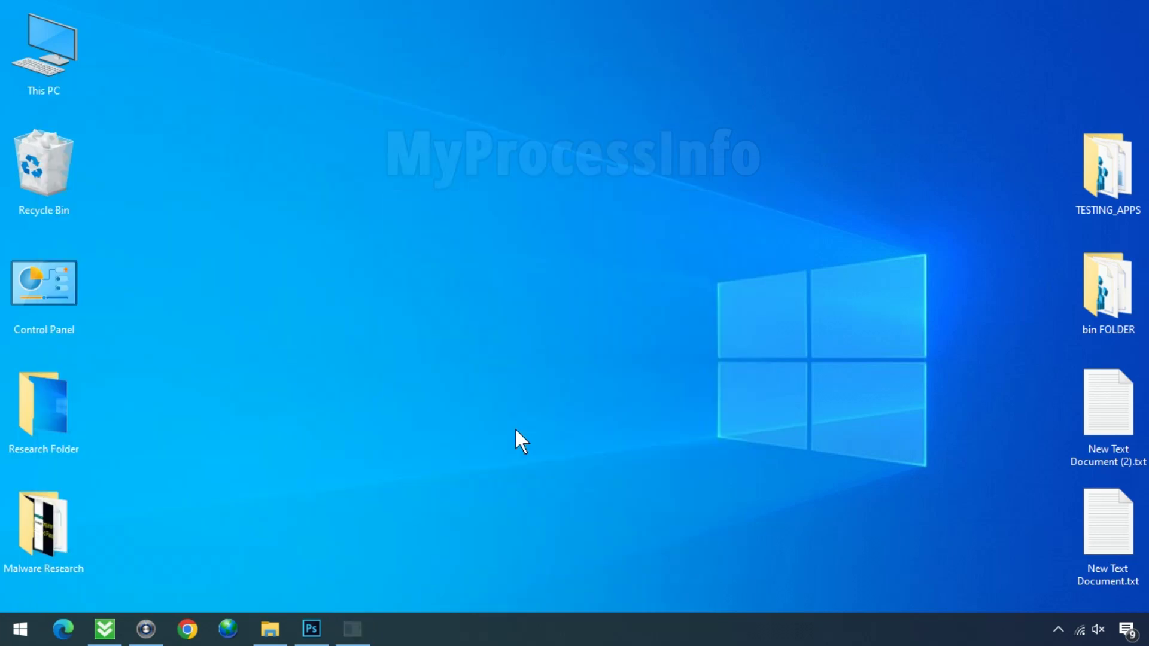
Flush the DNS resolver cache with the command ipconfig /flushdns.
text(ipco)
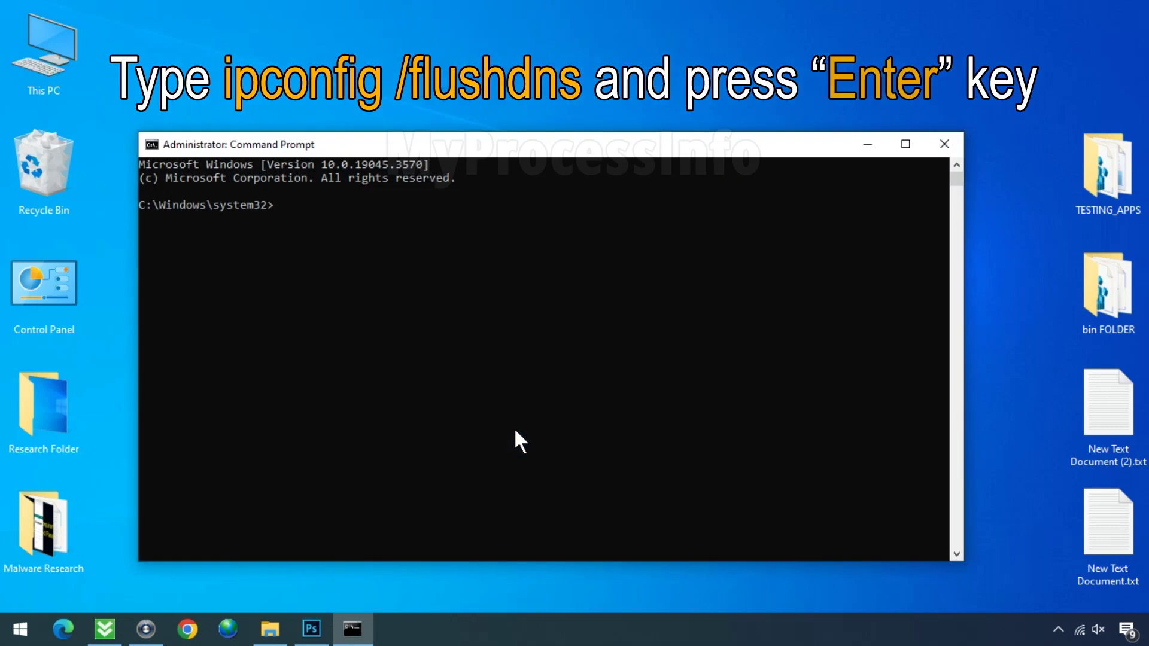
text(nfig /flushdns)
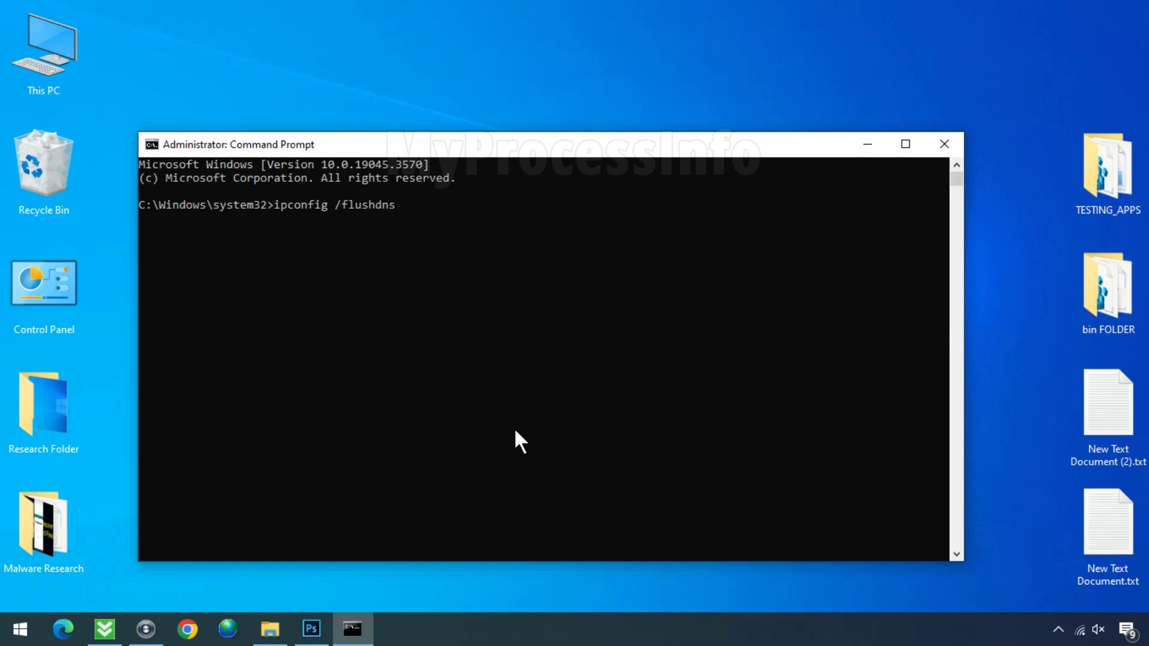
key(Return)
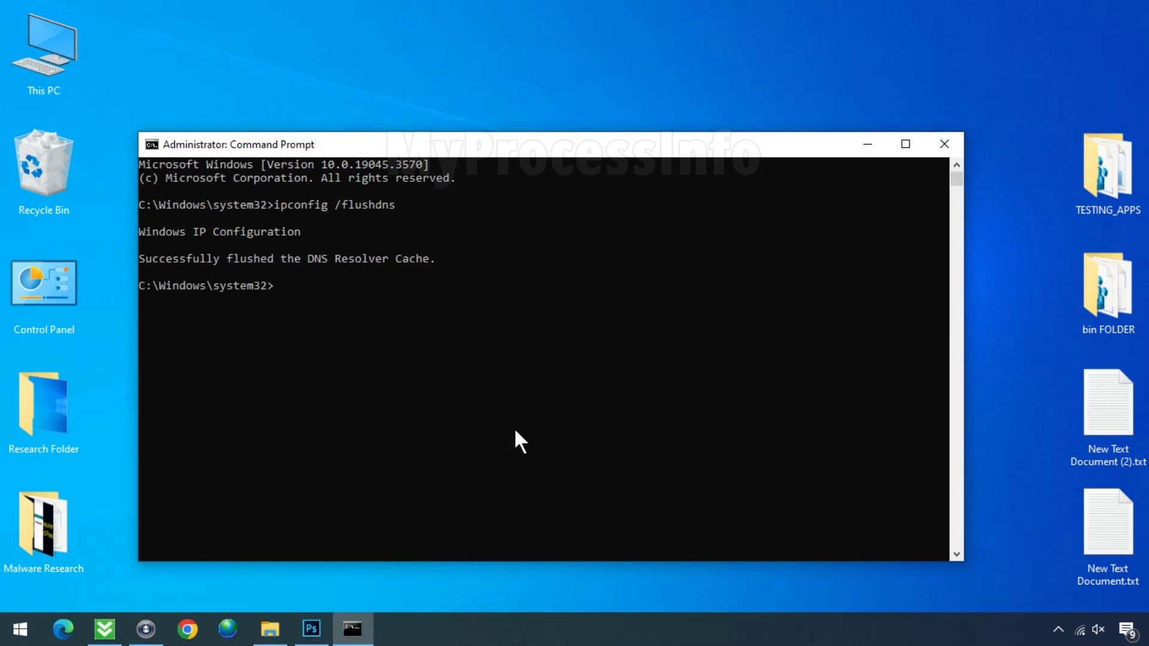